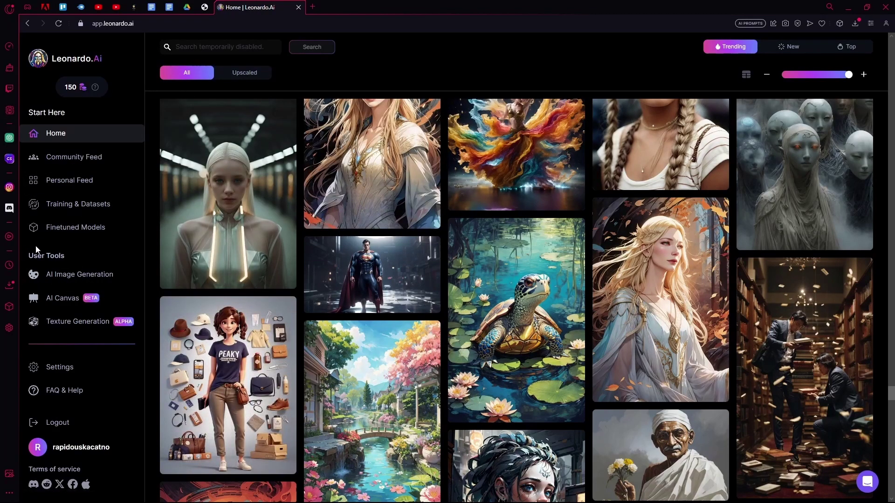
# - Open the AI Canvas editor from the left sidebar to get an empty 512×512 frame
pyautogui.click(75, 299)
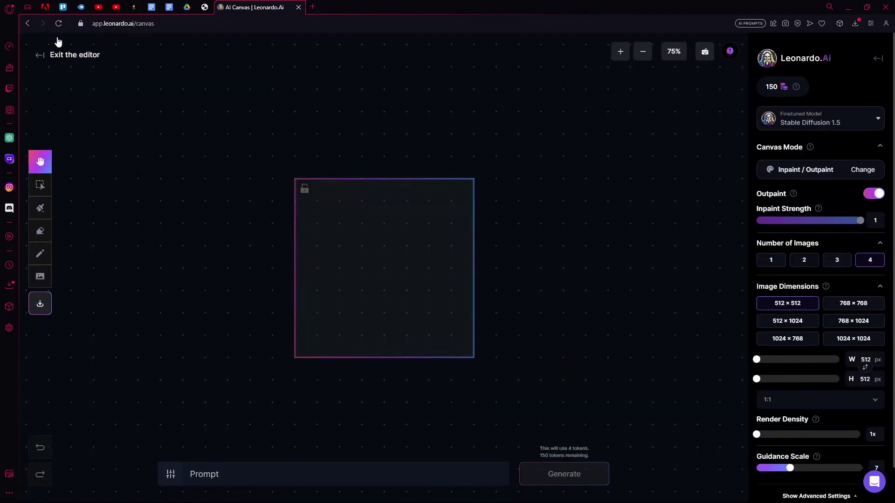
# - Check the image upload sources, then download the blank canvas as artwork.png
pyautogui.click(40, 278)
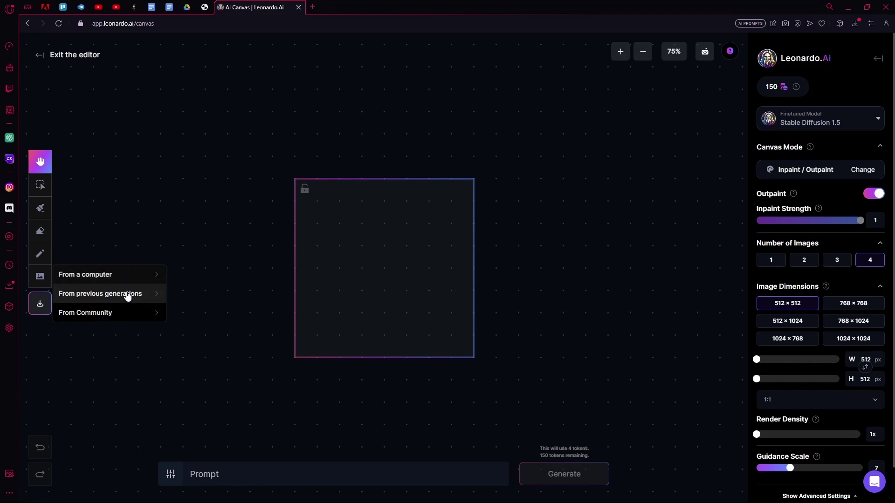
pyautogui.click(127, 276)
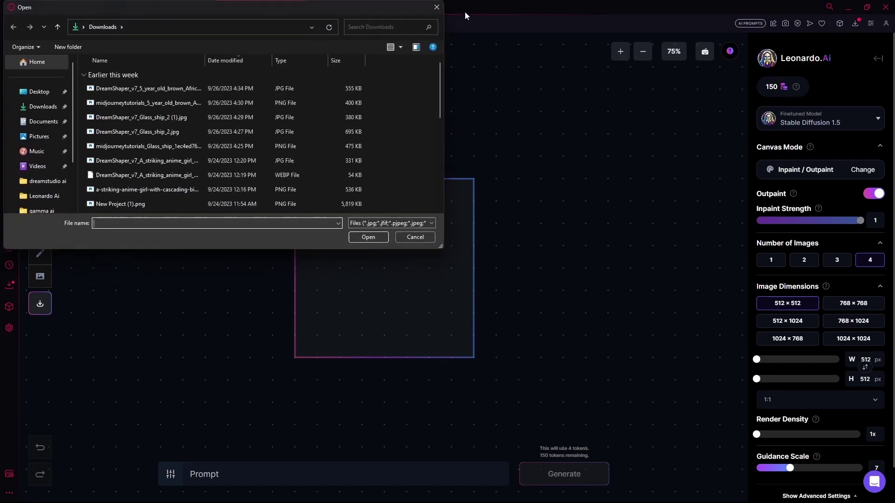
pyautogui.click(438, 8)
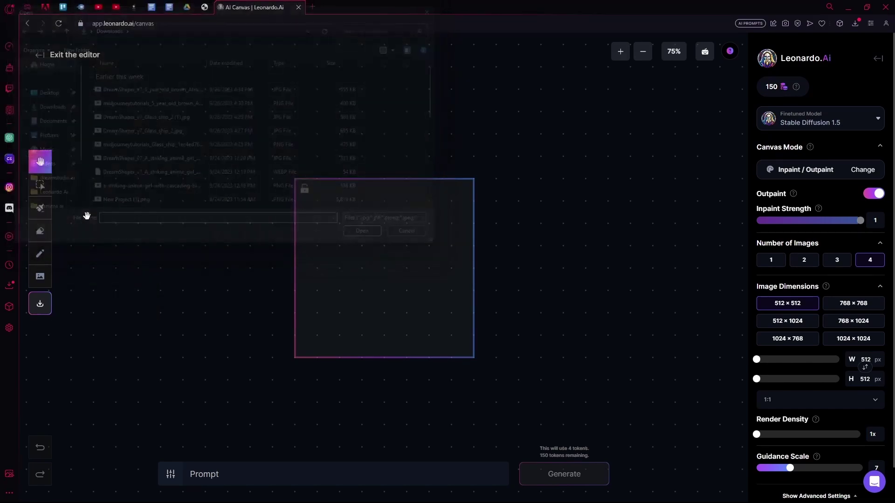
pyautogui.click(40, 303)
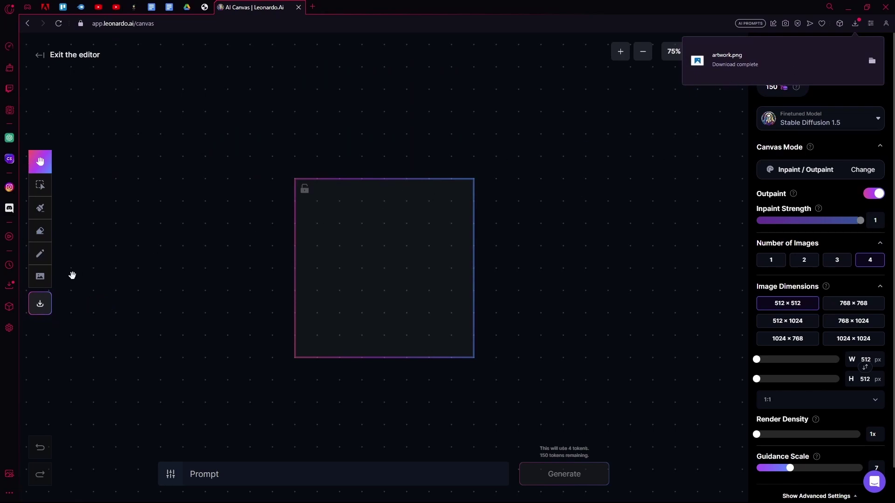
# - Browse the community images as an input source and close the picker
pyautogui.moveTo(40, 276)
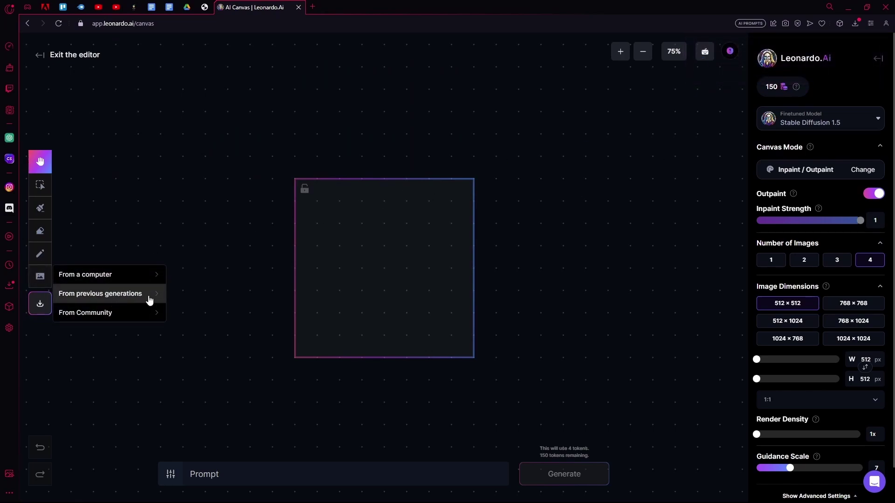
pyautogui.click(150, 314)
pyautogui.scroll(-1, 426, 249)
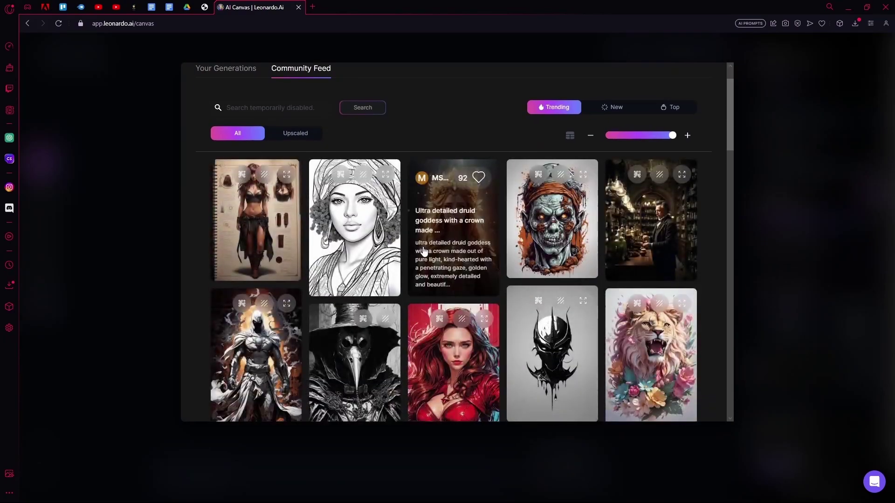
pyautogui.scroll(-5, 424, 251)
pyautogui.click(117, 270)
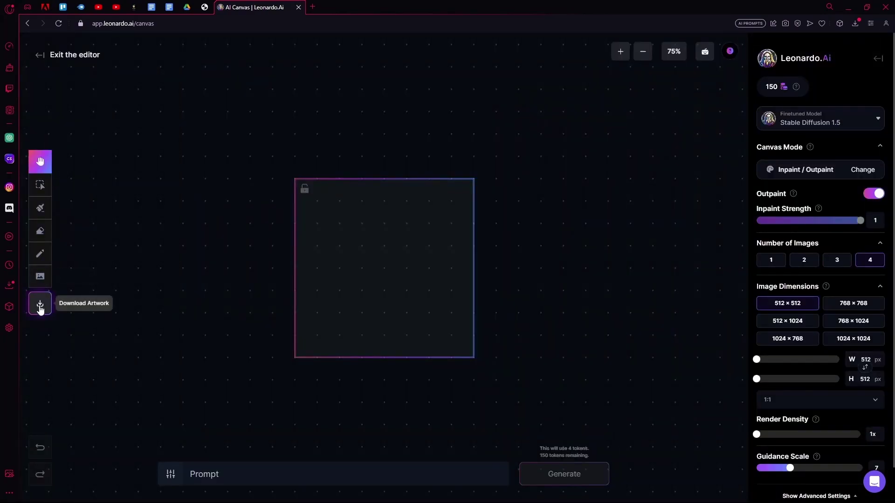
# - Upload artwork.png from the computer back onto the canvas
pyautogui.click(128, 278)
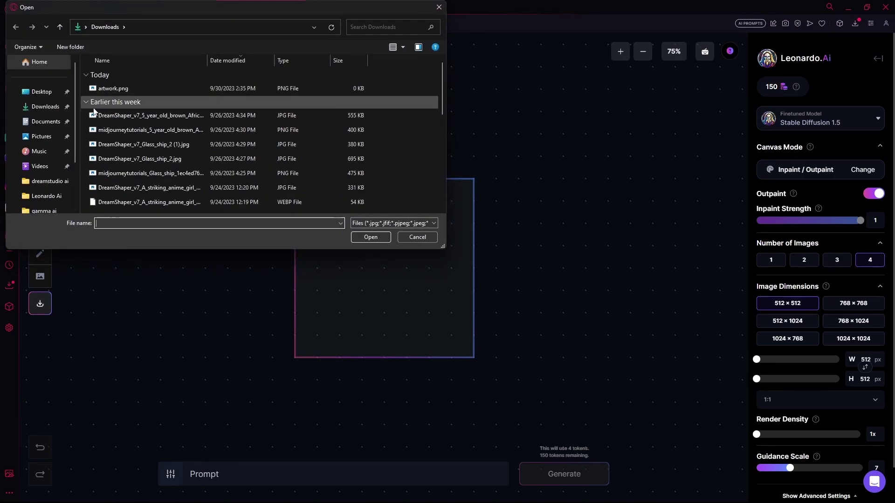
pyautogui.click(116, 89)
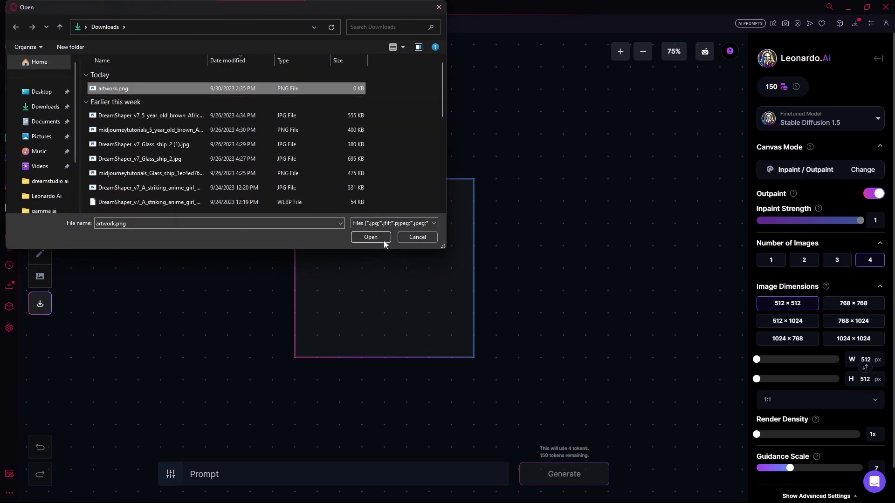
pyautogui.click(377, 238)
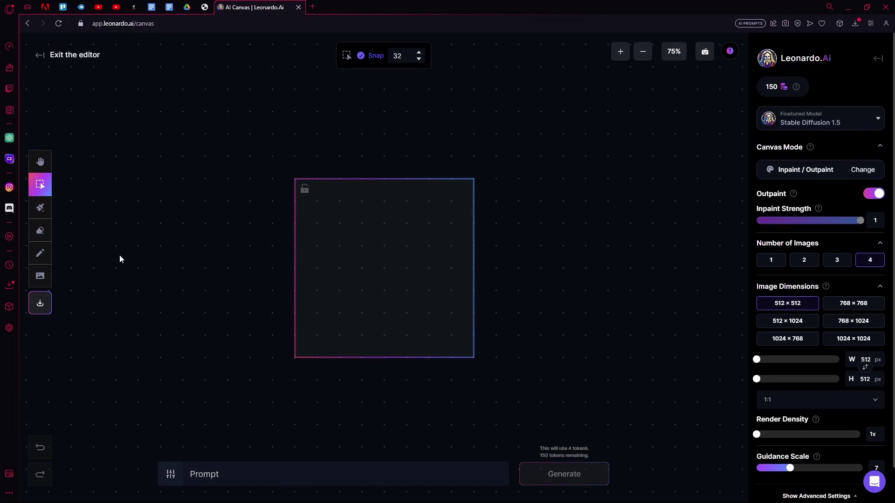
# - Open the Resources folder in File Explorer beside the canvas
pyautogui.moveTo(442, 496)
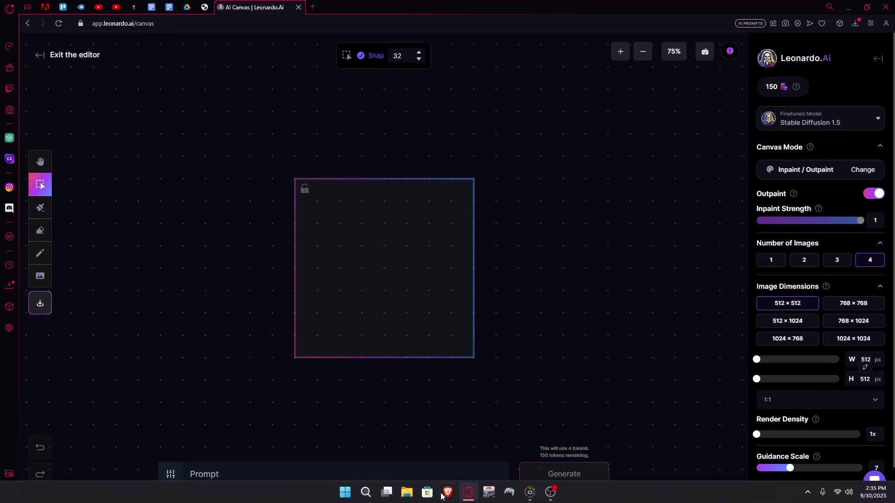
pyautogui.click(407, 492)
pyautogui.scroll(-2, 376, 298)
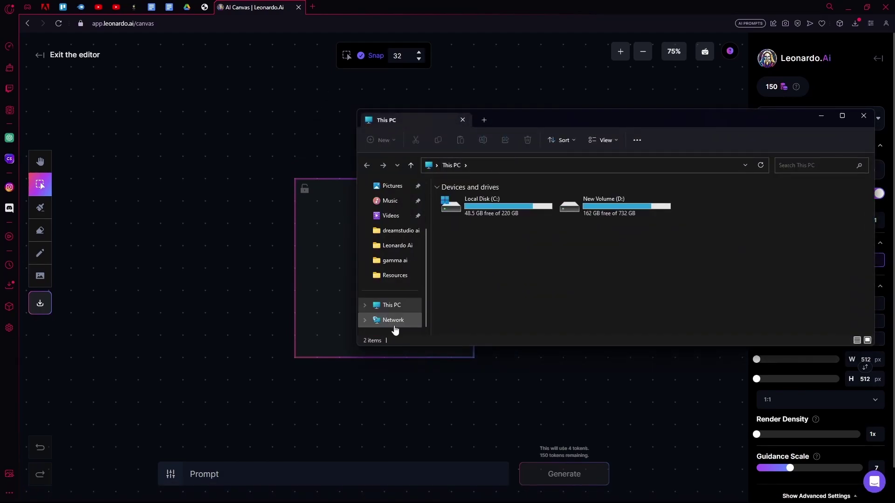
pyautogui.click(405, 281)
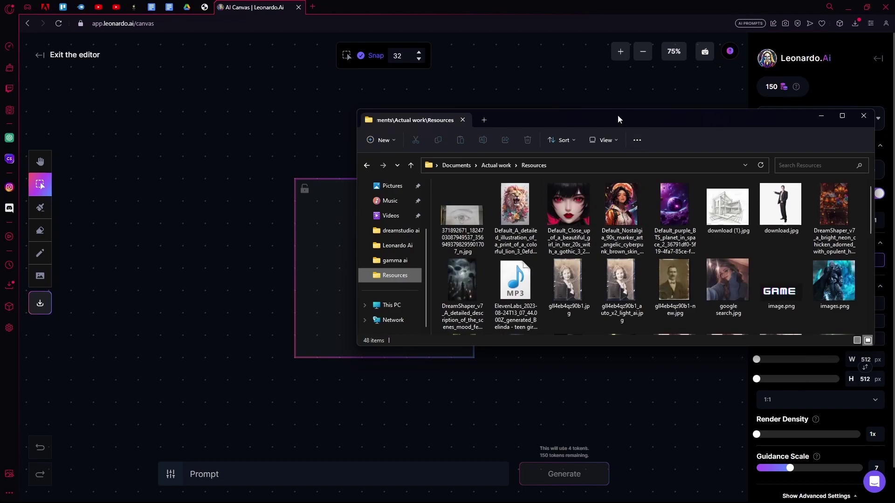
pyautogui.moveTo(617, 116); pyautogui.dragTo(740, 103)
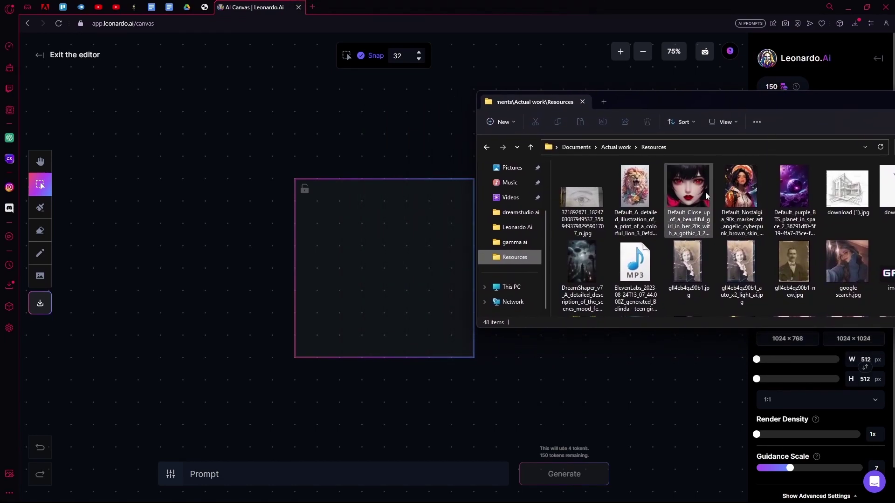
# - Drag the purple planet and dark graveyard images onto the canvas side by side
pyautogui.click(804, 193)
pyautogui.moveTo(800, 197); pyautogui.dragTo(346, 253)
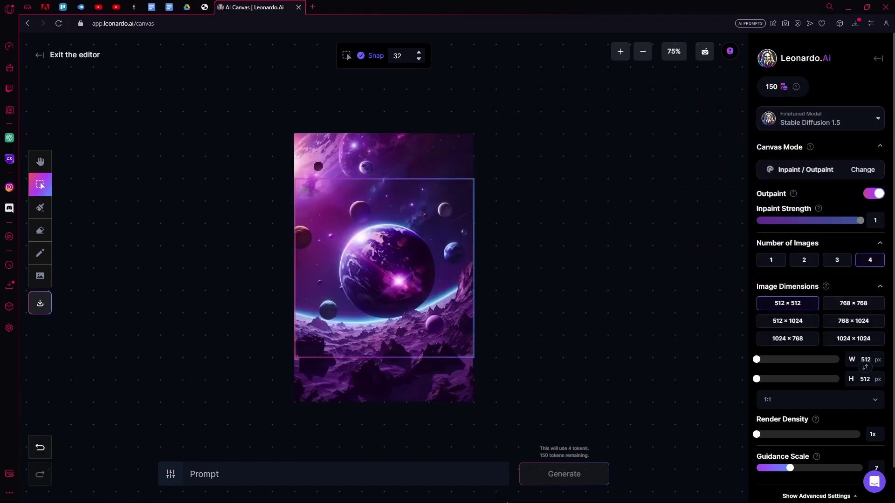
pyautogui.click(406, 494)
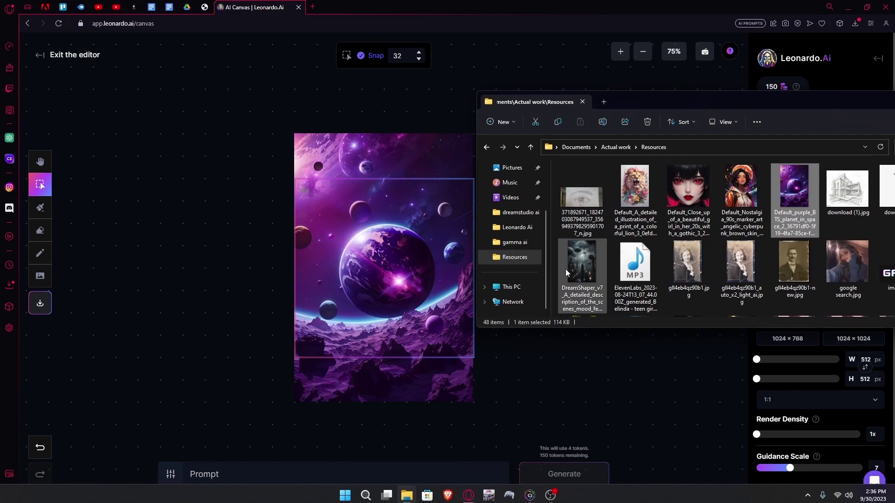
pyautogui.moveTo(565, 270); pyautogui.dragTo(237, 251)
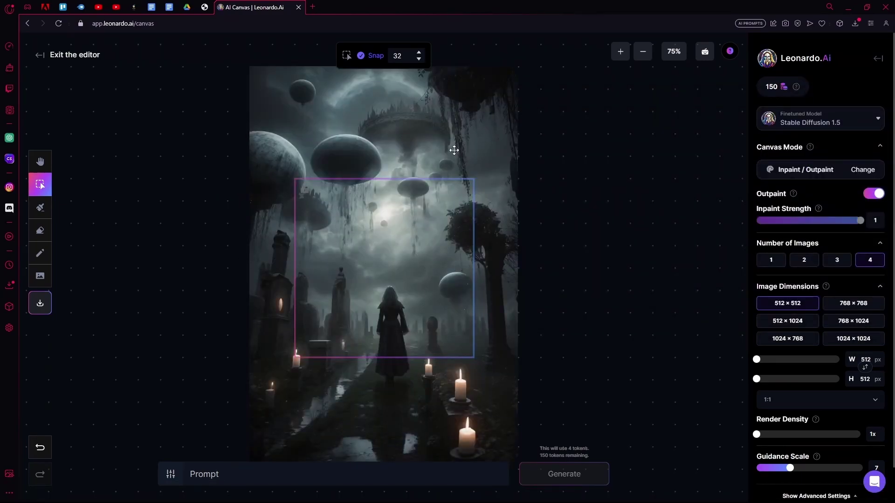
pyautogui.moveTo(454, 150); pyautogui.dragTo(599, 159)
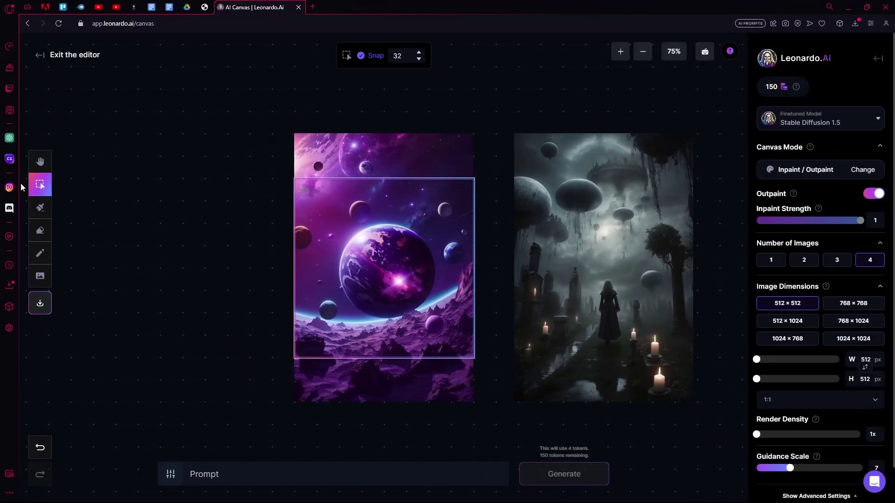
pyautogui.moveTo(387, 237); pyautogui.dragTo(303, 190)
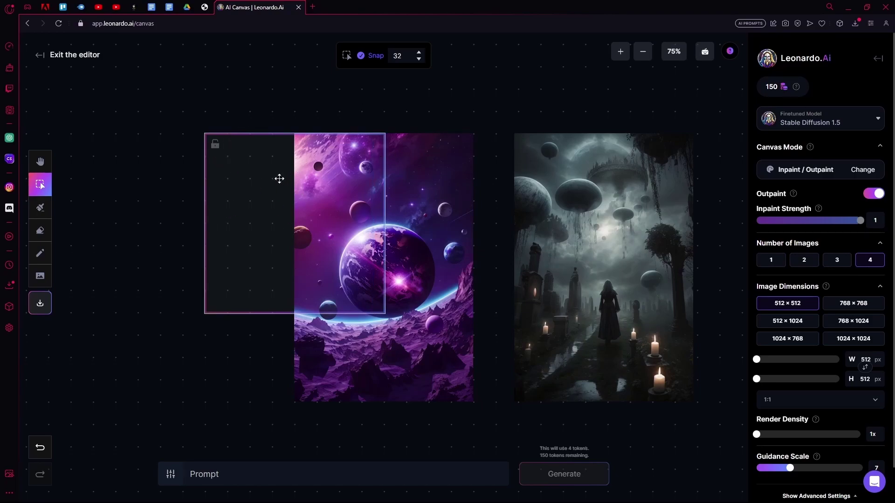
# - Generate a leftward outpaint of the planet image with the prompt 'same background'
pyautogui.click(243, 480)
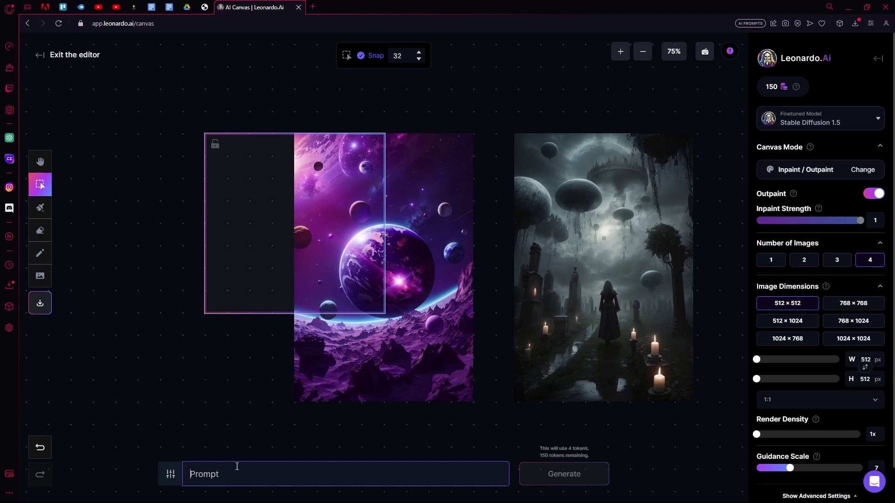
pyautogui.write('same background')
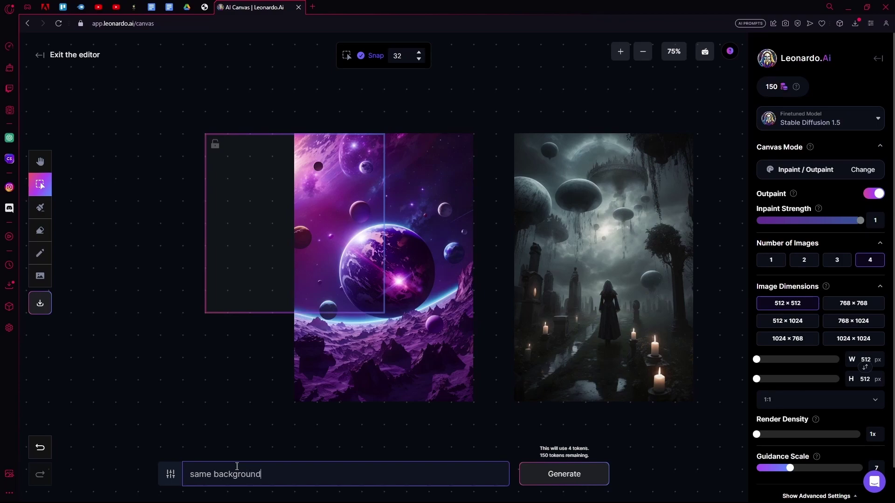
pyautogui.press('Return')
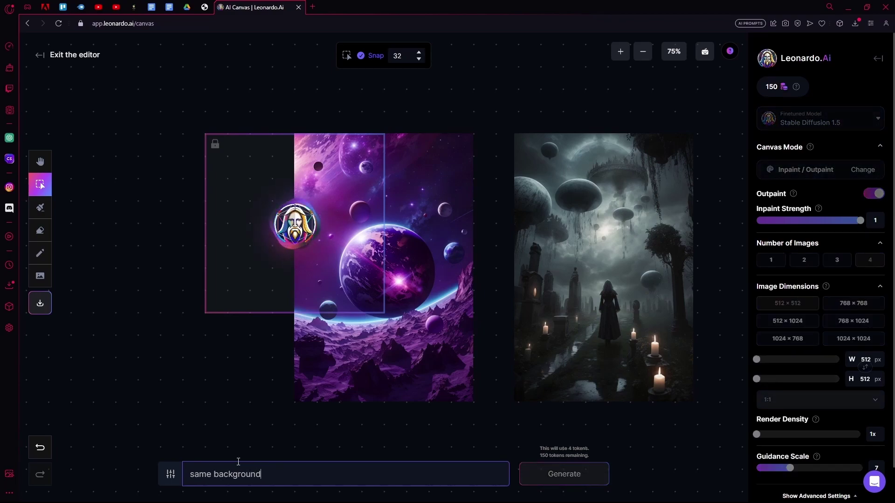
pyautogui.click(40, 161)
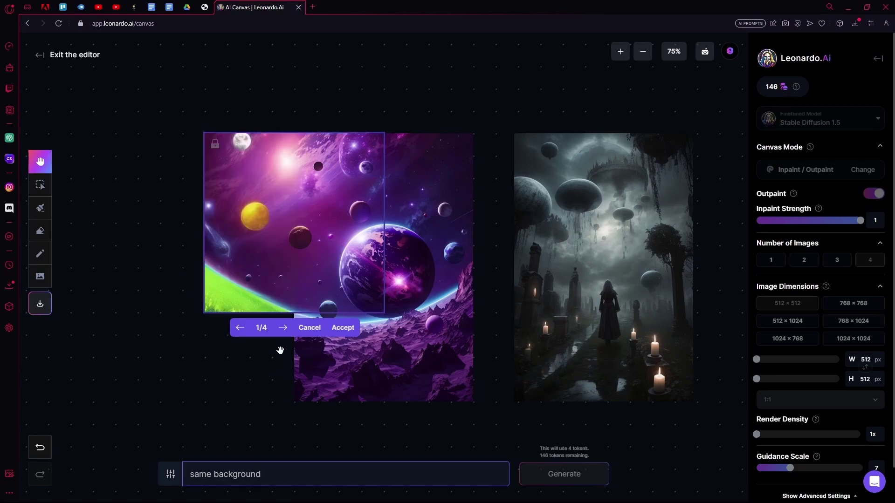
# - Browse the four outpaint options and accept option 3, the large yellow planet
pyautogui.click(283, 329)
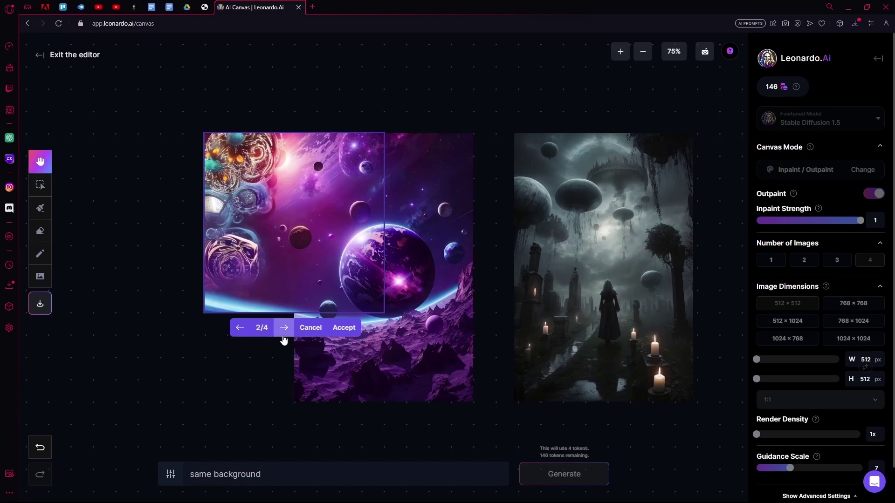
pyautogui.click(284, 328)
pyautogui.click(284, 329)
pyautogui.click(240, 328)
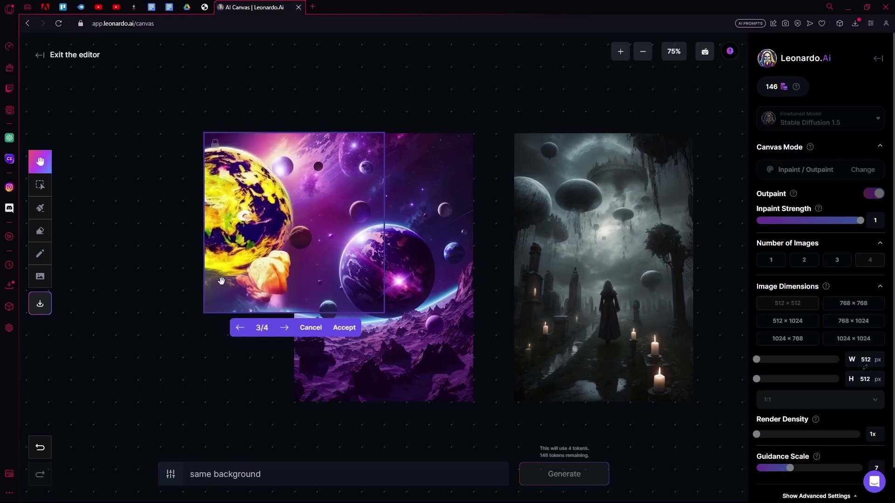
pyautogui.click(341, 327)
pyautogui.click(870, 118)
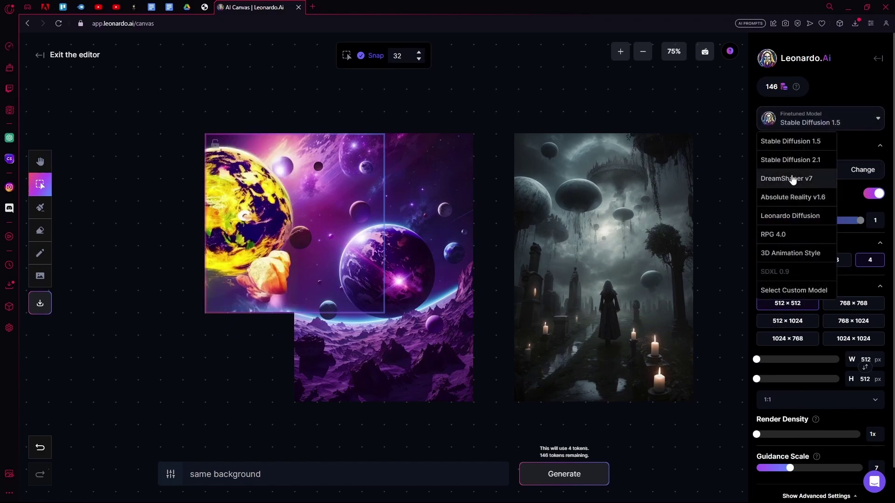
# - Switch to Absolute Reality v1.6 and generate an outpaint for the empty lower-left area
pyautogui.click(808, 199)
pyautogui.moveTo(328, 223); pyautogui.dragTo(313, 339)
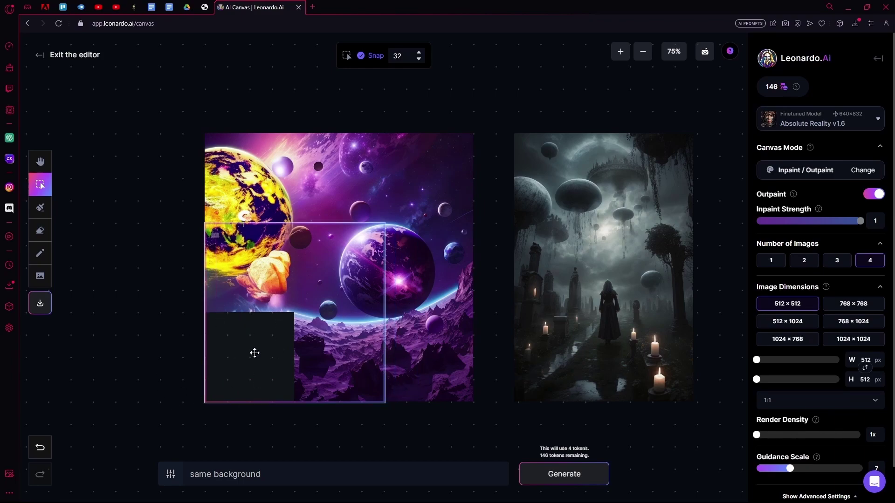
pyautogui.click(581, 474)
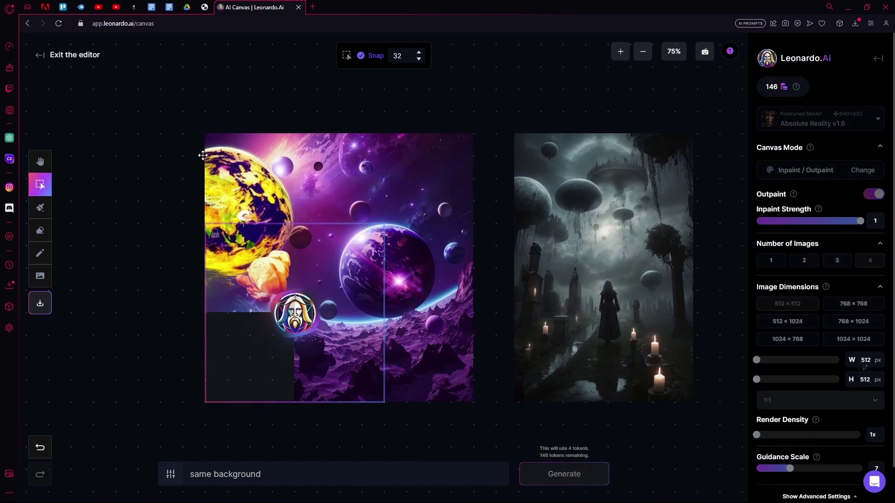
pyautogui.press('h')
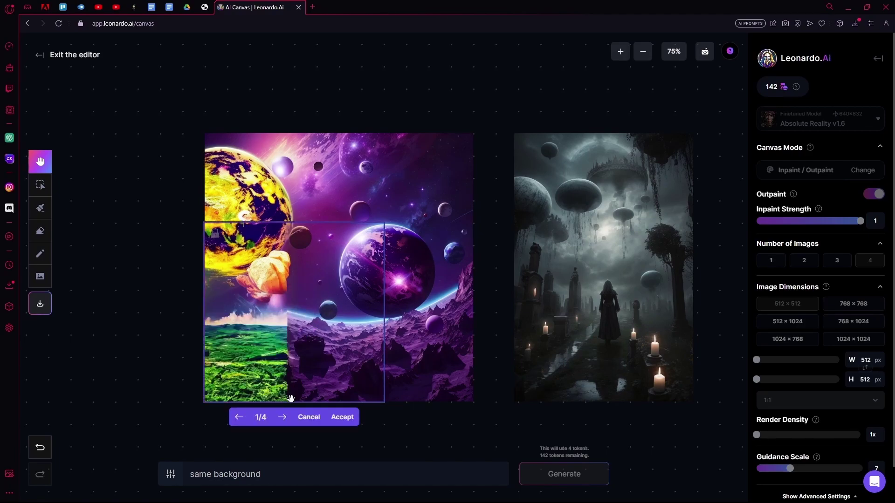
# - Cycle through the lower-left variations and accept option 2/4, the teal-and-orange swirl
pyautogui.click(282, 417)
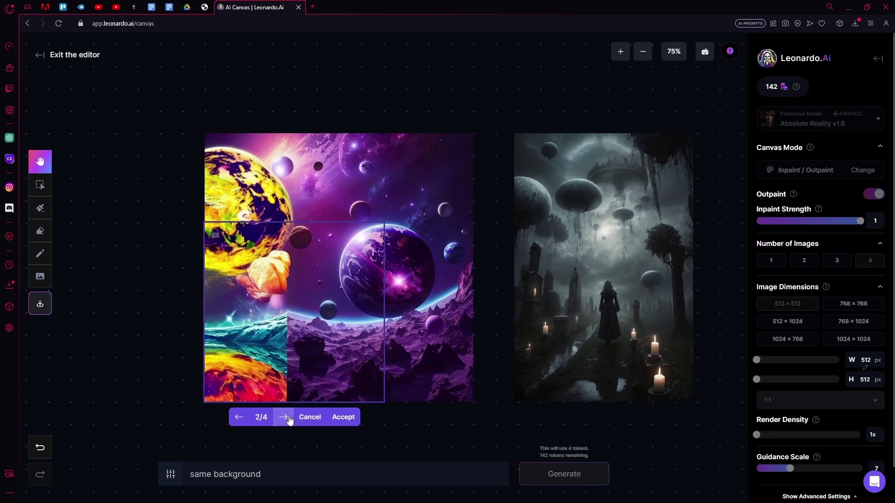
pyautogui.click(282, 417)
pyautogui.click(282, 417)
pyautogui.click(282, 417)
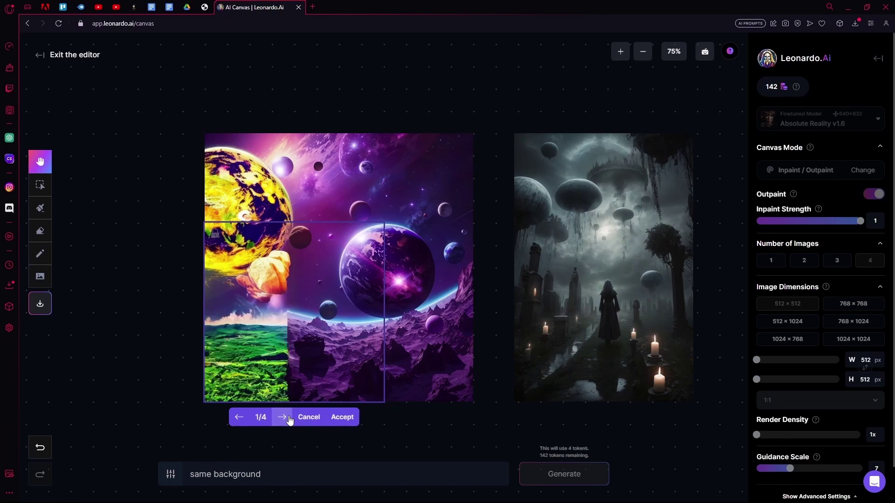
pyautogui.click(282, 417)
pyautogui.click(282, 417)
pyautogui.click(282, 417)
pyautogui.click(282, 417)
pyautogui.click(281, 417)
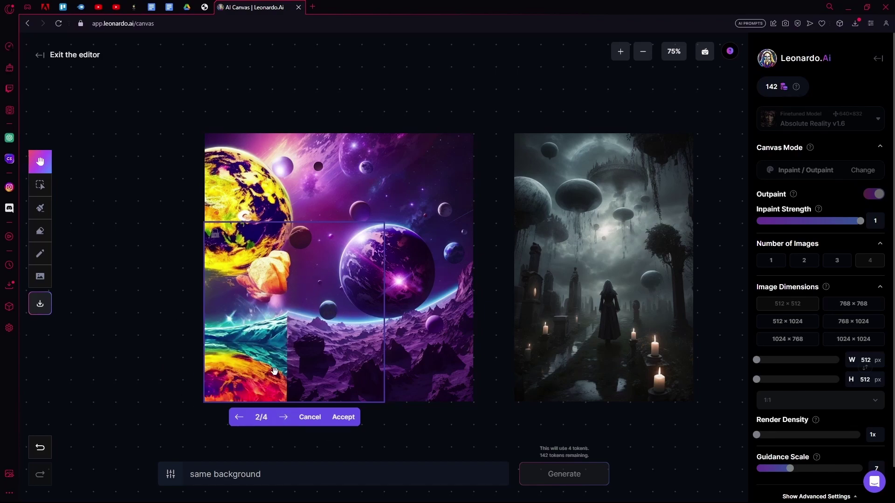
pyautogui.click(282, 418)
pyautogui.click(239, 417)
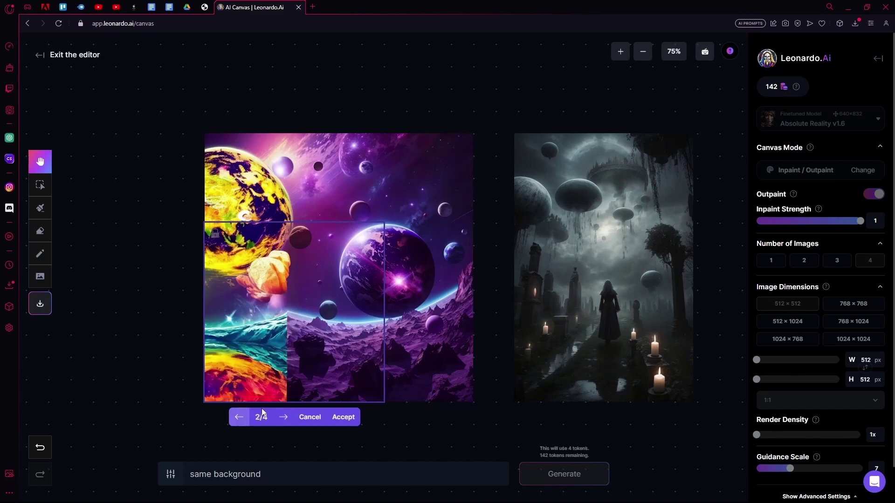
pyautogui.click(333, 421)
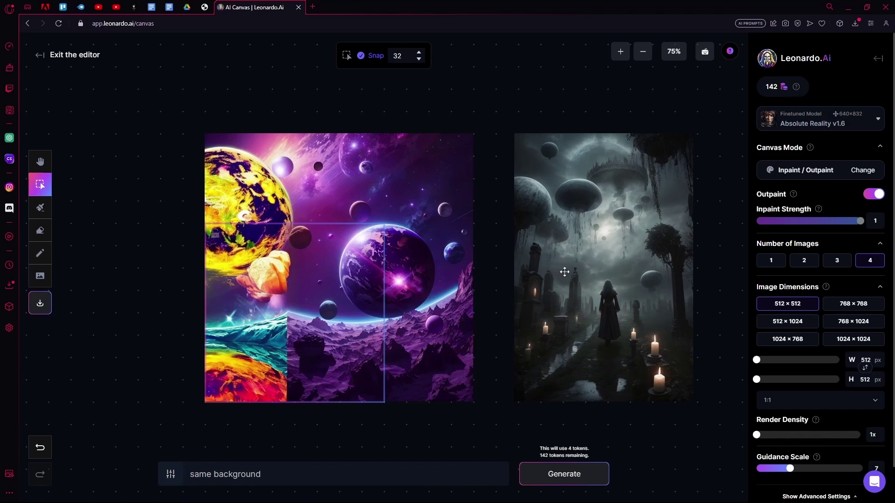
# - Try 1024×1024 in the image dimensions, then revert the frame to 512×512
pyautogui.click(880, 244)
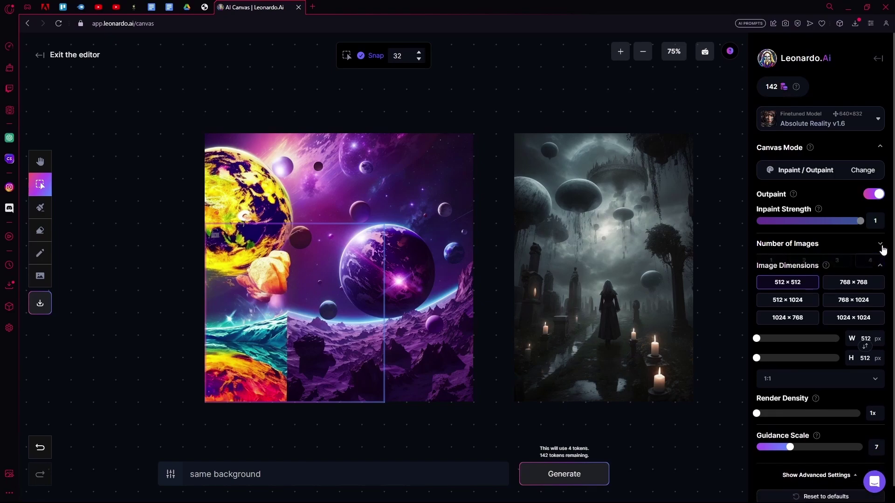
pyautogui.click(881, 244)
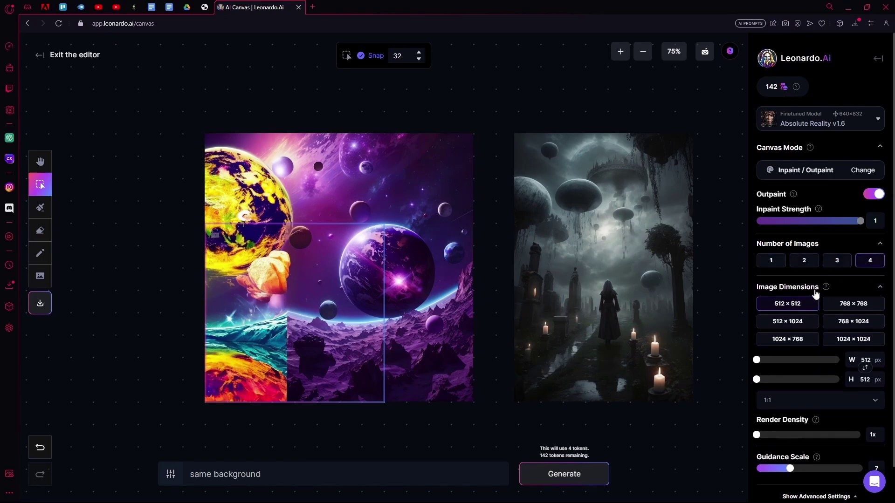
pyautogui.scroll(-1, 815, 294)
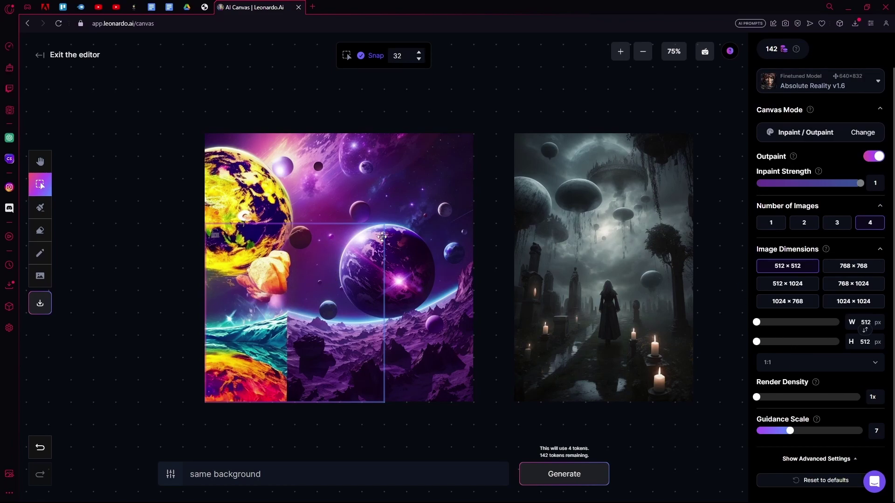
pyautogui.moveTo(382, 237); pyautogui.dragTo(569, 140)
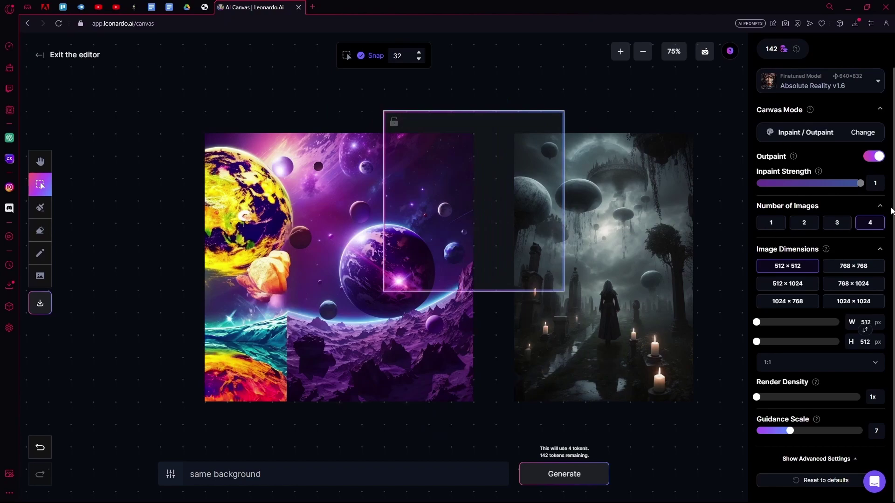
pyautogui.click(858, 303)
pyautogui.click(773, 252)
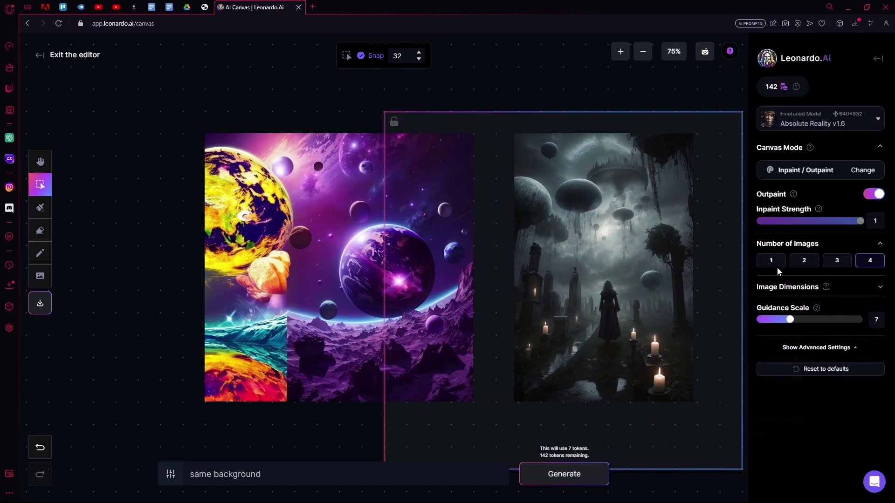
pyautogui.click(790, 284)
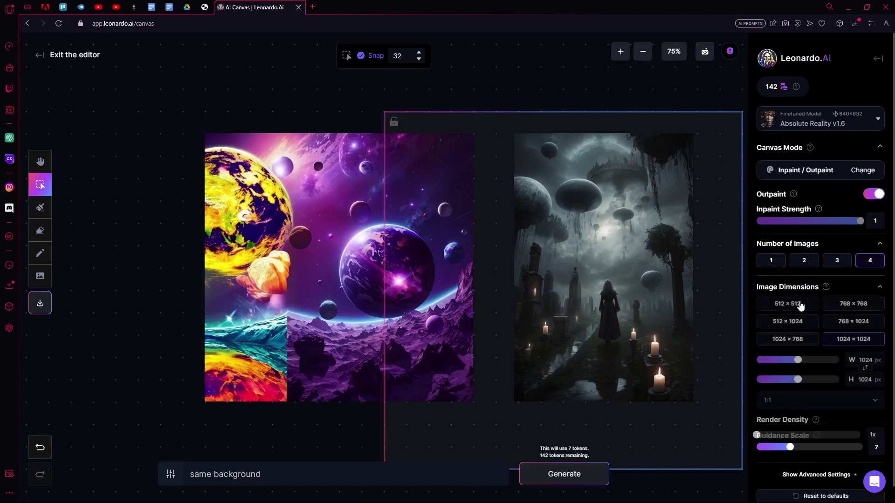
pyautogui.click(788, 304)
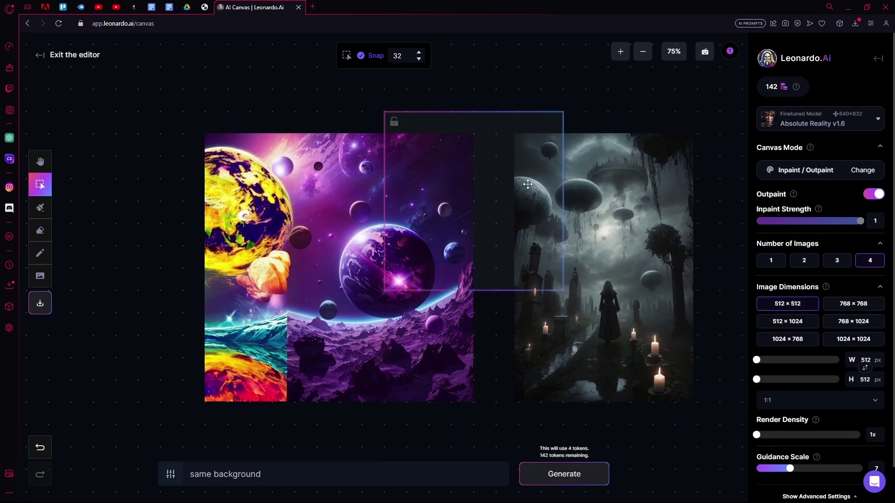
pyautogui.moveTo(527, 184); pyautogui.dragTo(460, 185)
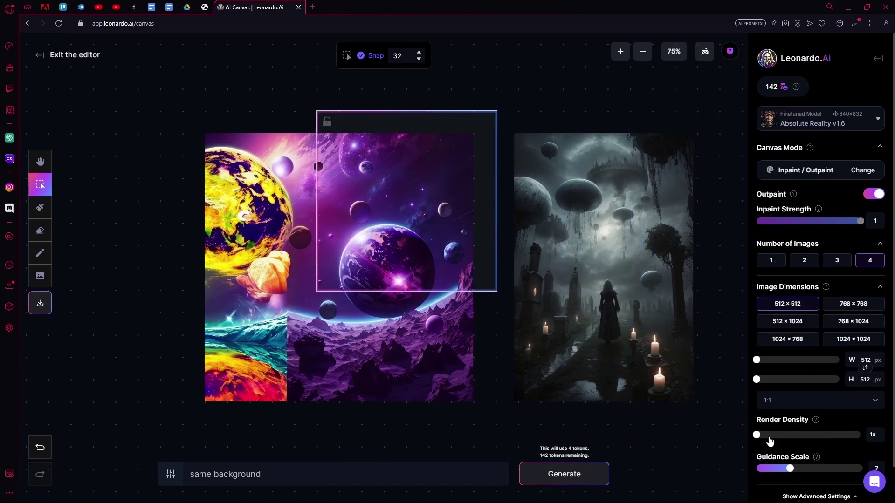
# - Raise render density to 4x and place a 1024×1024 frame over the gap
pyautogui.moveTo(769, 438); pyautogui.dragTo(860, 435)
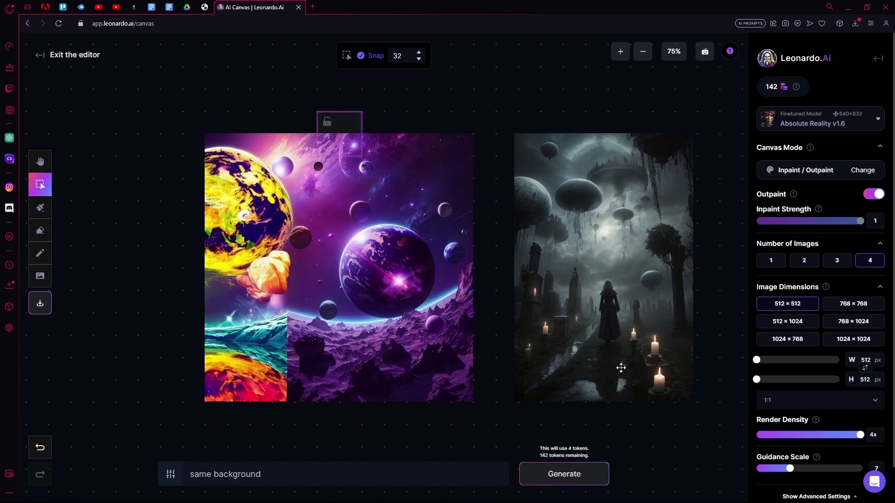
pyautogui.moveTo(327, 121); pyautogui.dragTo(554, 229)
pyautogui.click(861, 342)
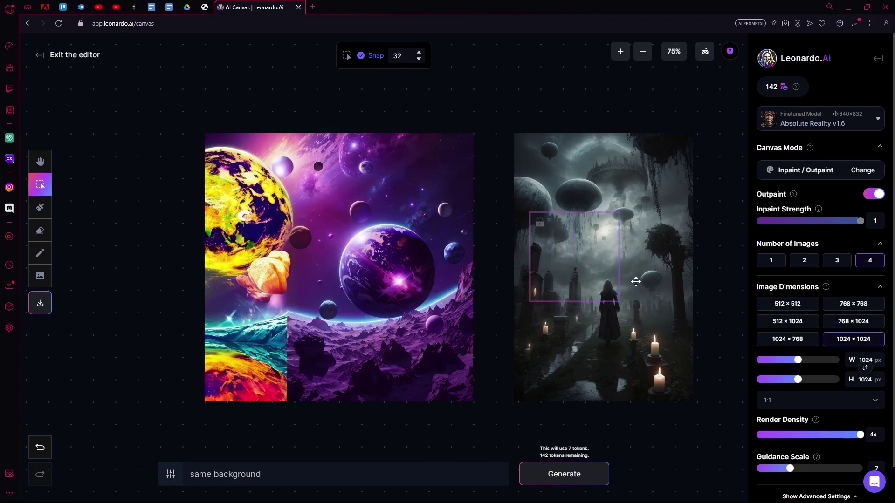
pyautogui.moveTo(594, 267); pyautogui.dragTo(535, 186)
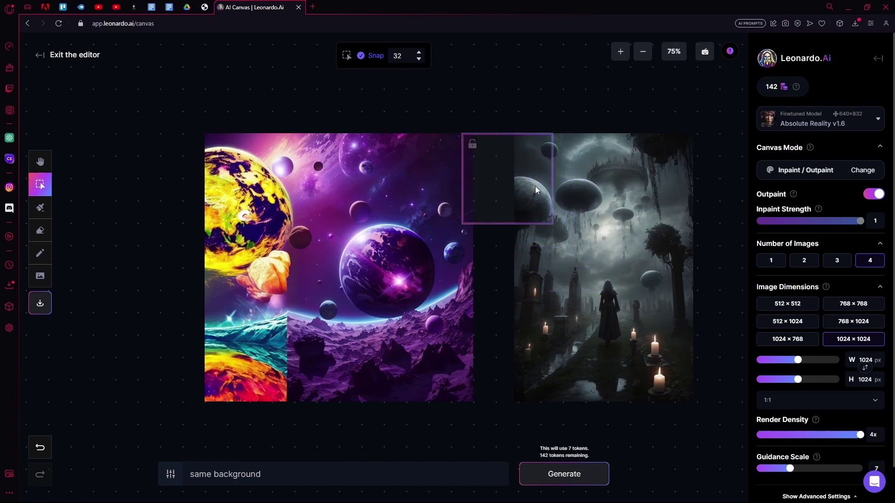
# - Nudge the graveyard image right and start replacing the prompt with 'two aesthetics merging'
pyautogui.moveTo(595, 217); pyautogui.dragTo(610, 219)
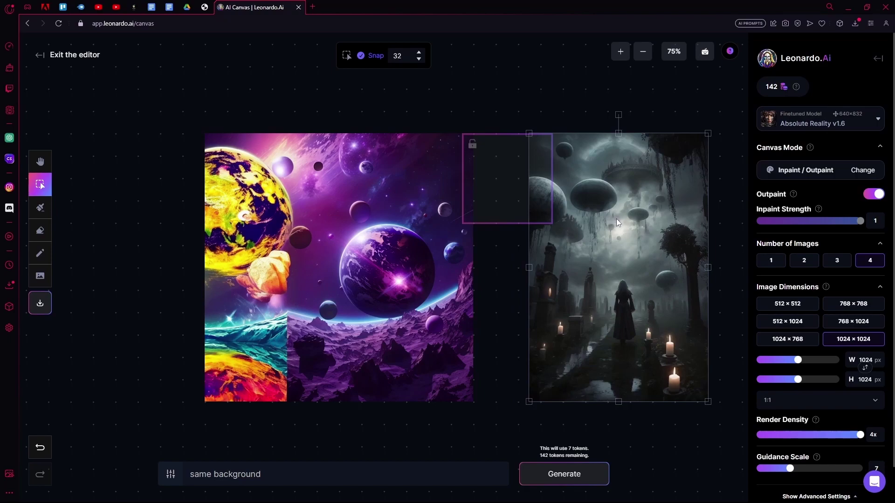
pyautogui.click(502, 95)
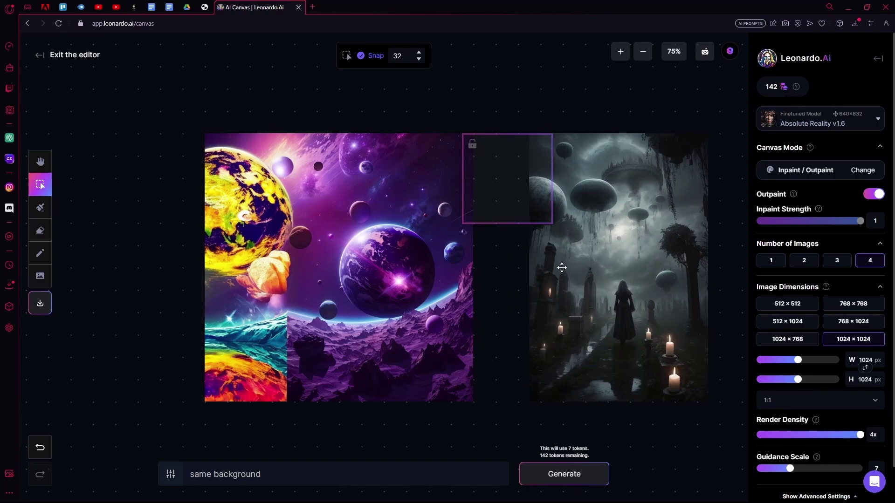
pyautogui.moveTo(550, 242); pyautogui.dragTo(560, 243)
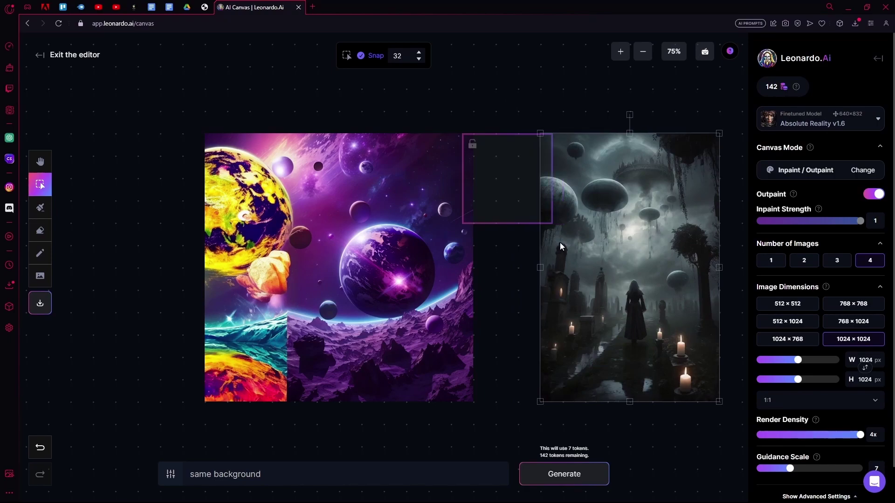
pyautogui.click(558, 97)
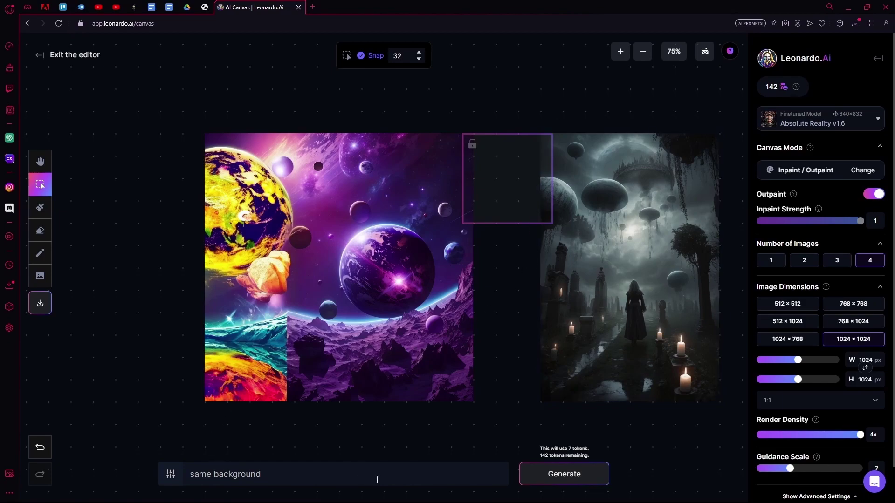
pyautogui.tripleClick(296, 474)
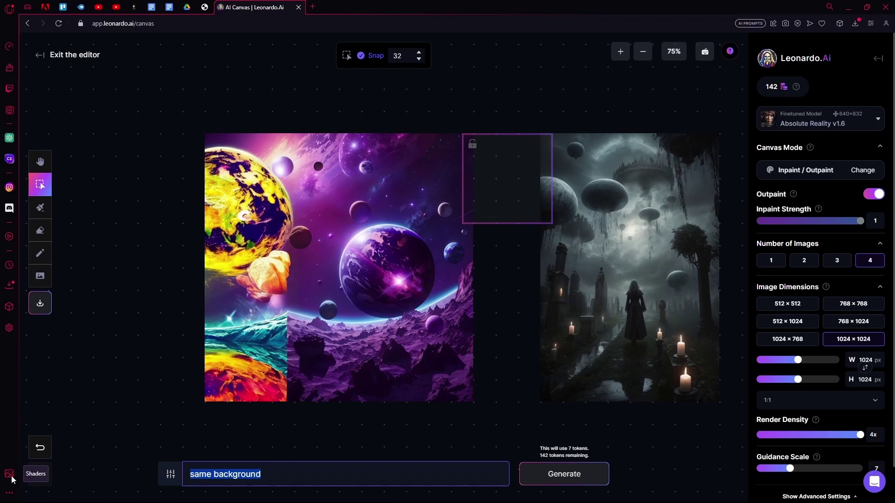
pyautogui.write('two aesthetics merging')
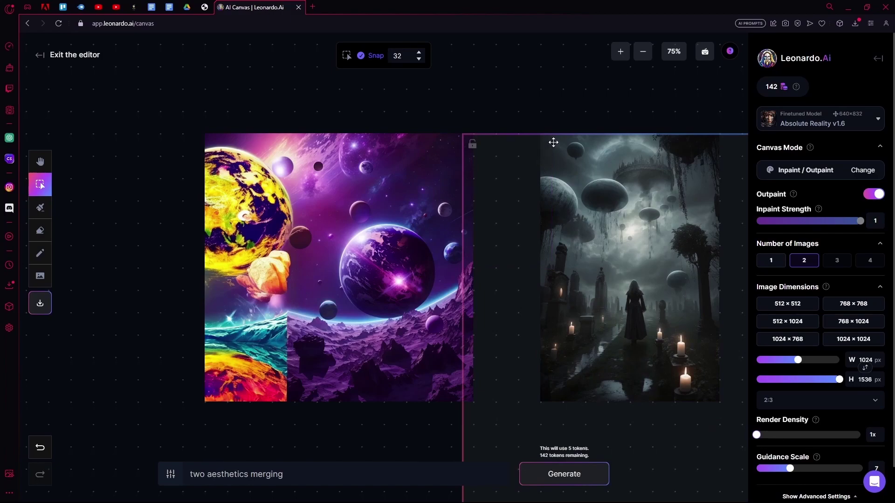
# - Narrow the frame width to 512 and move it into the gap between images
pyautogui.moveTo(553, 140); pyautogui.dragTo(387, 72)
pyautogui.moveTo(798, 360); pyautogui.dragTo(750, 358)
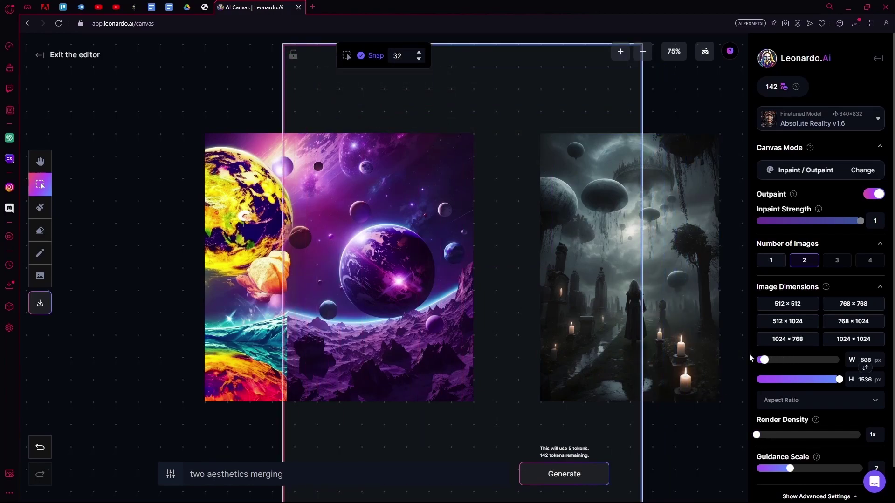
pyautogui.moveTo(417, 261); pyautogui.dragTo(551, 304)
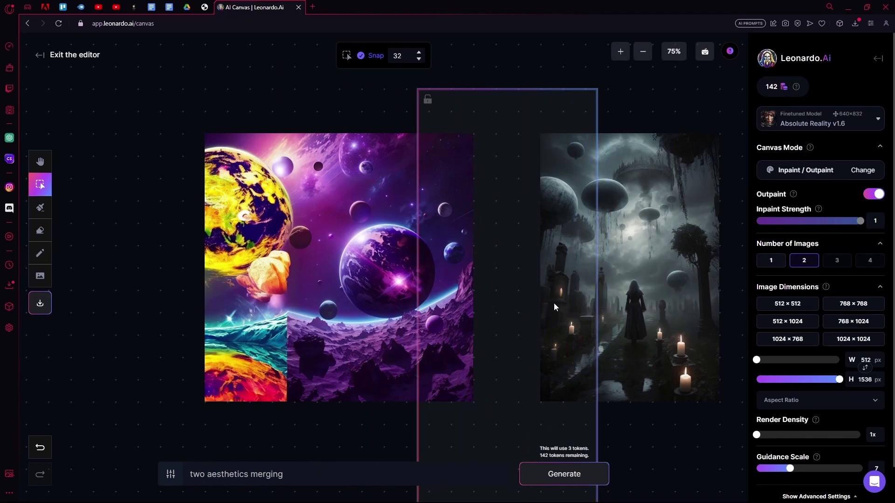
pyautogui.moveTo(841, 383); pyautogui.dragTo(783, 380)
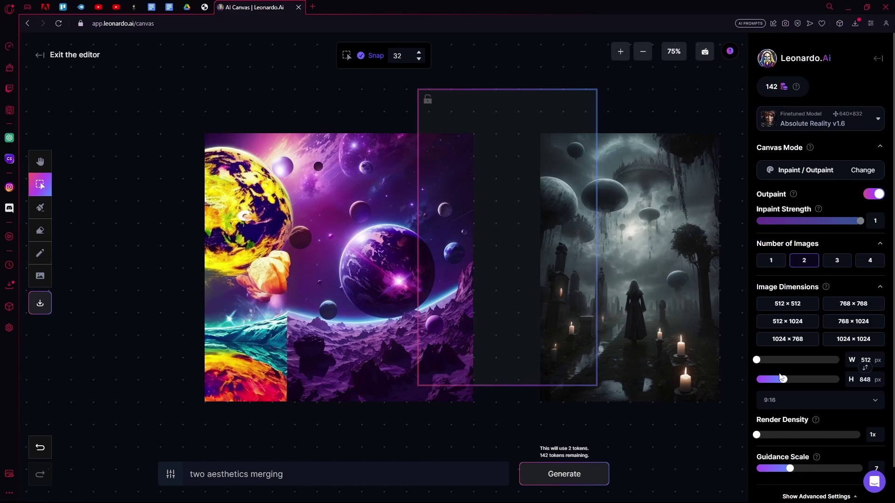
pyautogui.moveTo(580, 106); pyautogui.dragTo(586, 130)
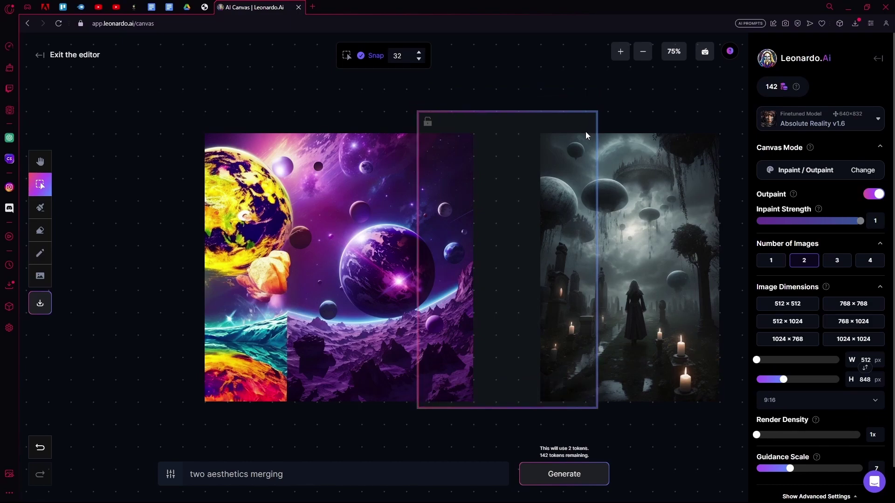
pyautogui.moveTo(586, 127); pyautogui.dragTo(586, 121)
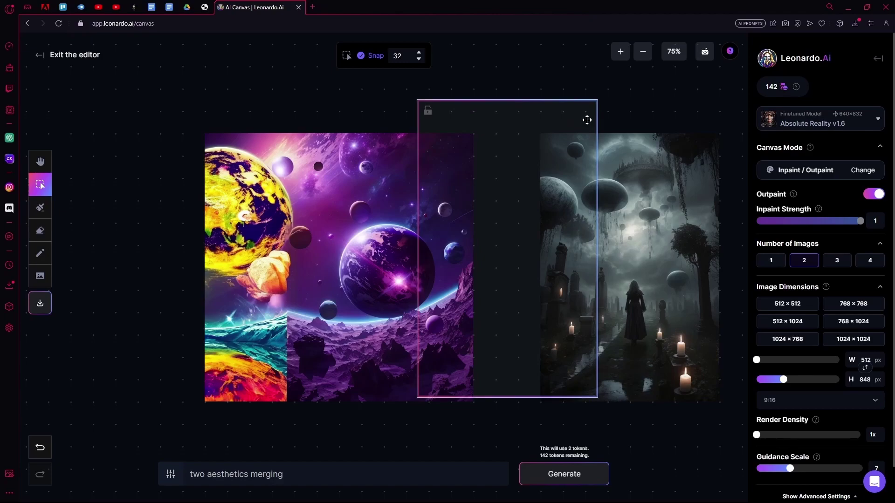
# - Set the frame height to about 768 and align it level with both images
pyautogui.click(682, 306)
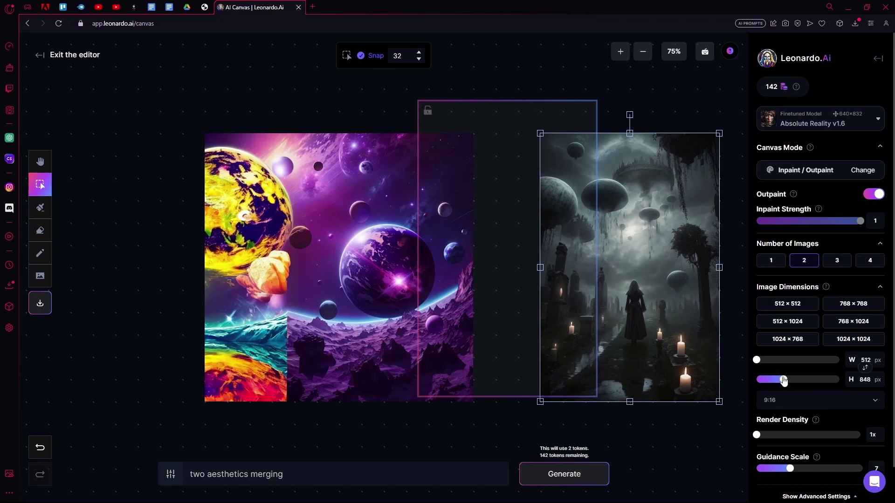
pyautogui.moveTo(783, 381); pyautogui.dragTo(774, 381)
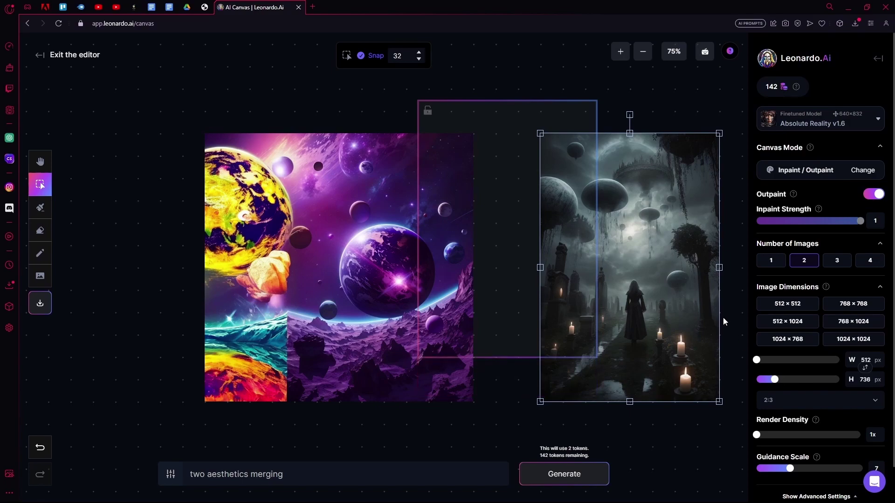
pyautogui.moveTo(583, 123); pyautogui.dragTo(585, 156)
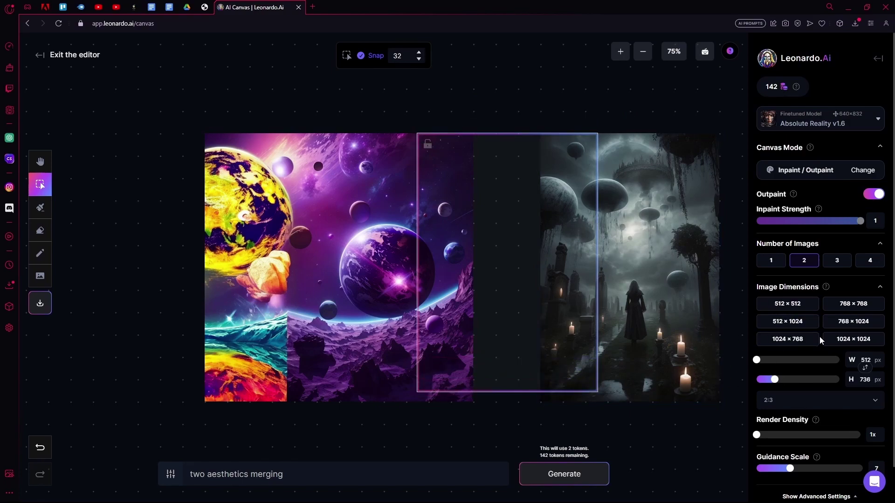
pyautogui.moveTo(776, 382); pyautogui.dragTo(778, 383)
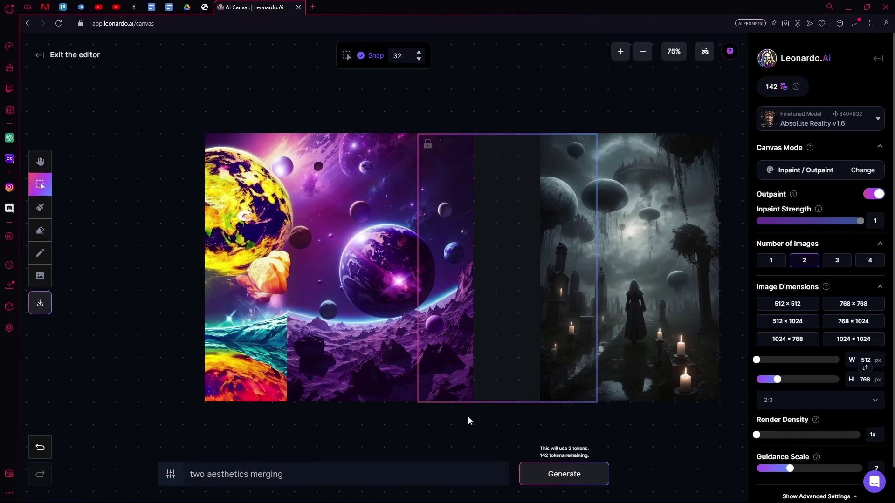
# - Generate the gap outpaint and compare the two results, 1/2 and 2/2
pyautogui.click(554, 483)
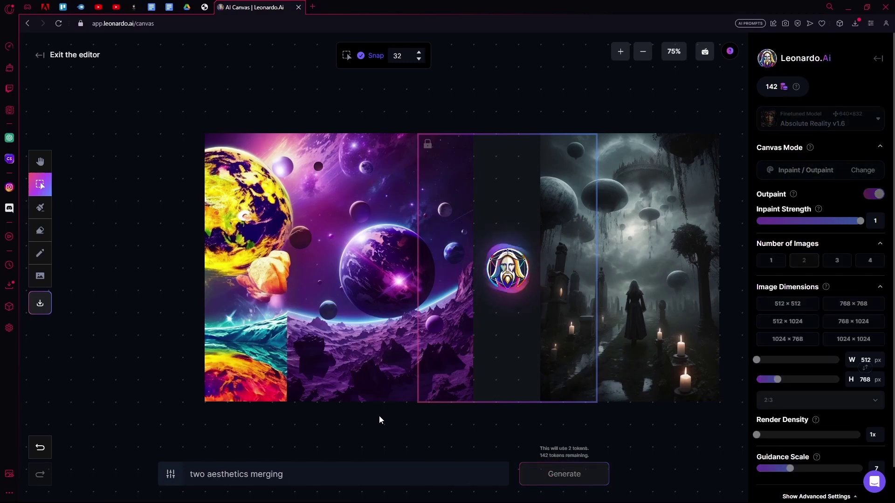
pyautogui.press('h')
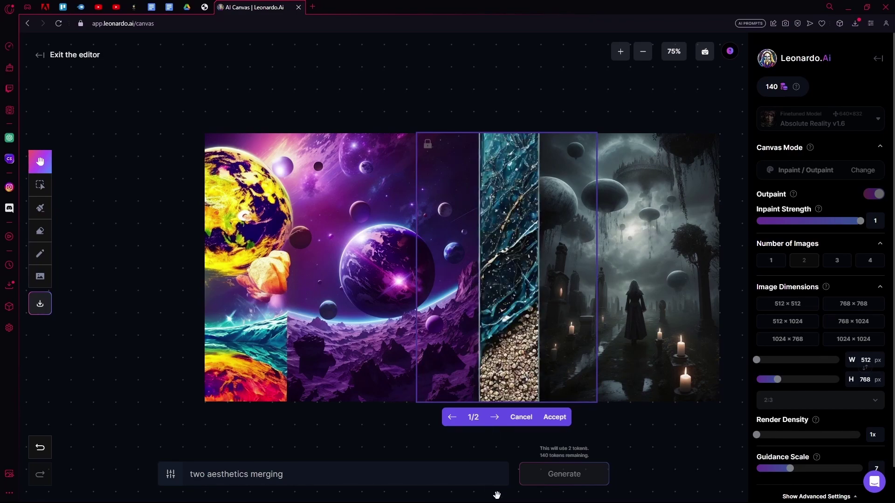
pyautogui.click(501, 420)
pyautogui.click(496, 417)
pyautogui.click(495, 417)
pyautogui.click(495, 418)
pyautogui.click(495, 418)
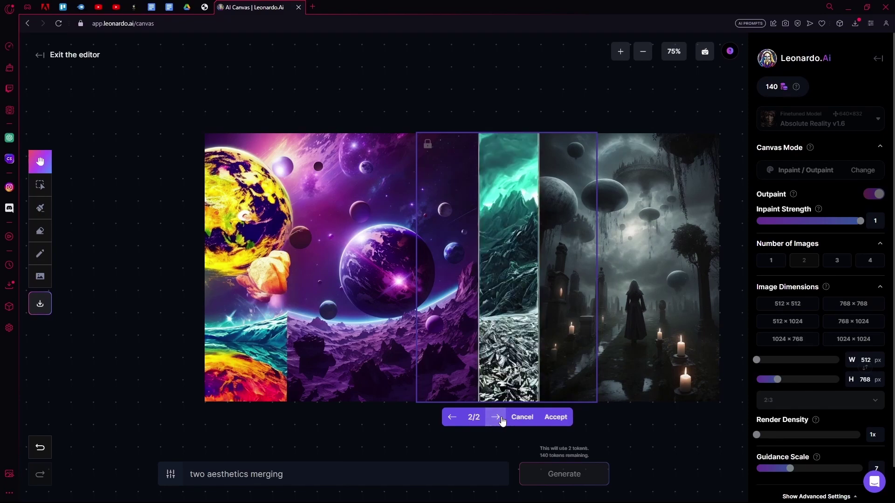
pyautogui.click(495, 417)
pyautogui.click(495, 417)
# - Change the prompt to 'blend' and discard both outpaint results
pyautogui.tripleClick(340, 480)
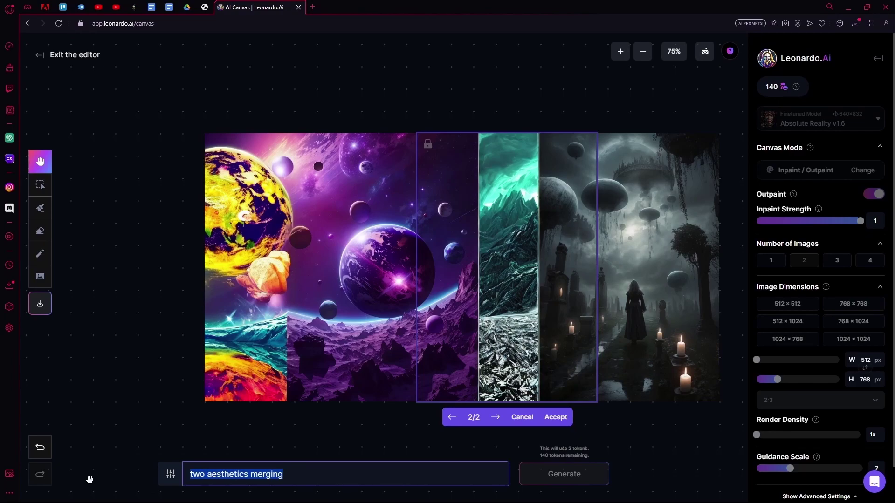
pyautogui.write('blend')
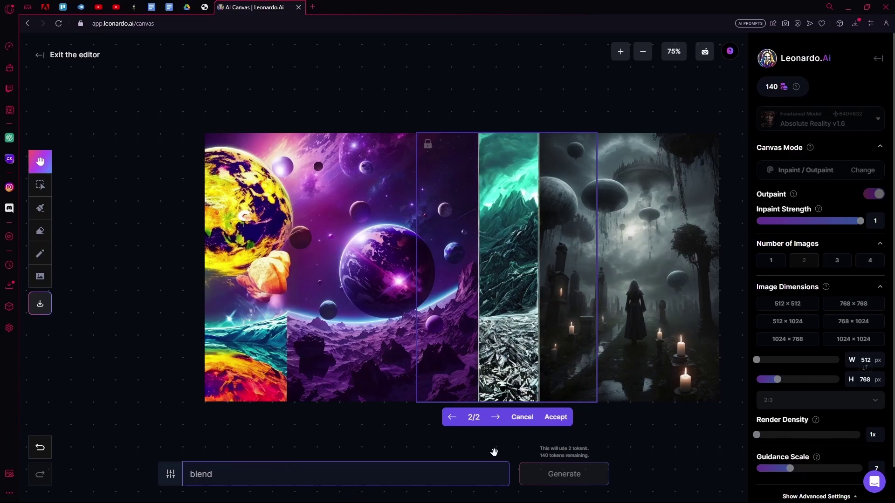
pyautogui.click(518, 421)
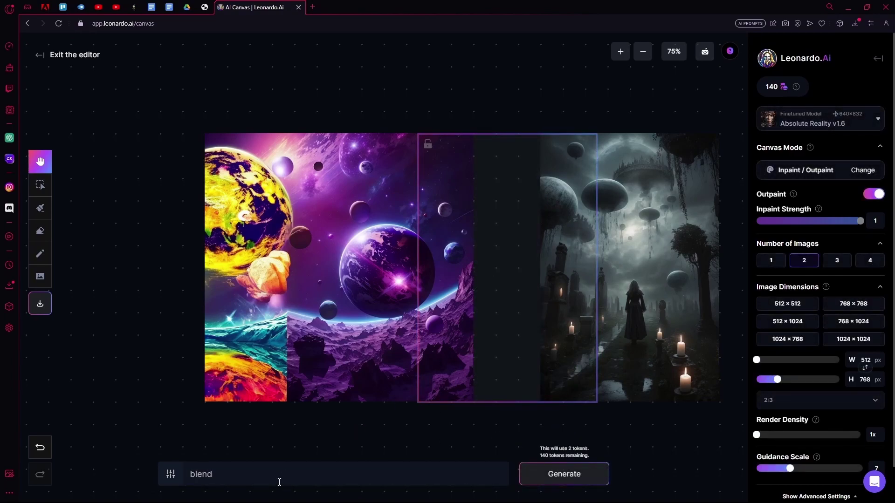
# - Generate 'blend' fills for the gap, compare both, reject them, and select the prompt word
pyautogui.click(543, 476)
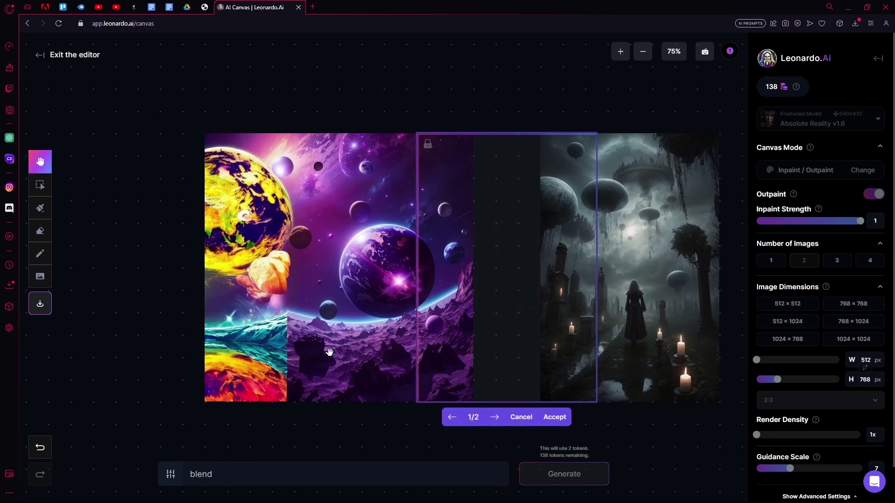
pyautogui.click(495, 419)
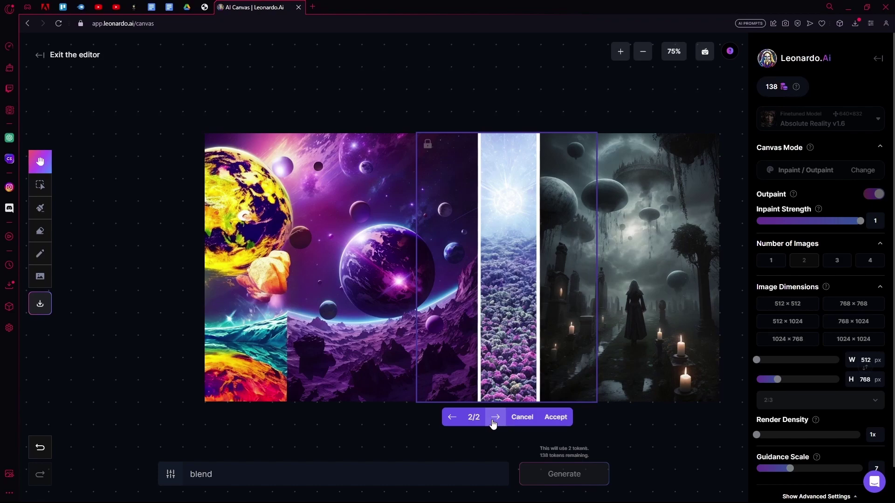
pyautogui.click(494, 420)
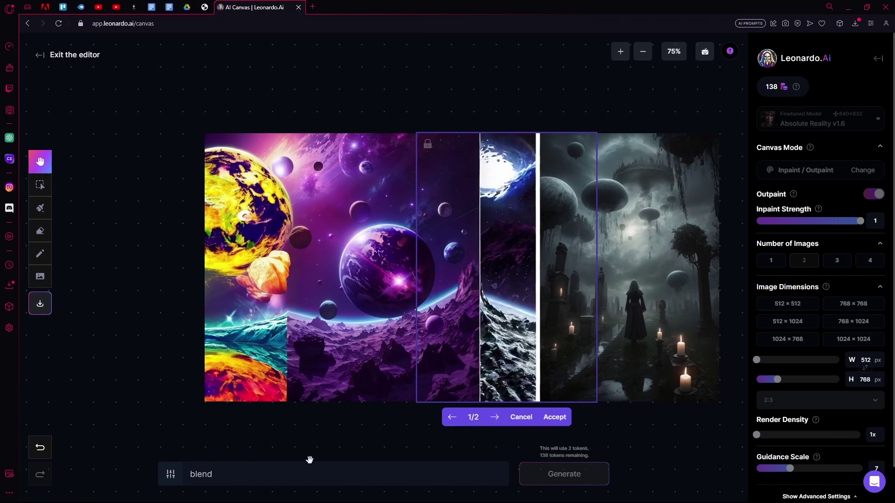
pyautogui.click(231, 474)
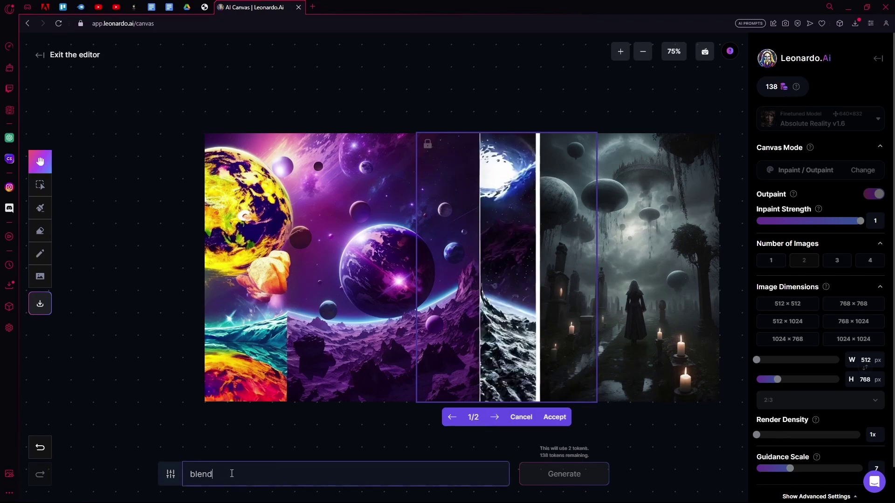
pyautogui.click(522, 418)
pyautogui.moveTo(340, 469); pyautogui.dragTo(157, 477)
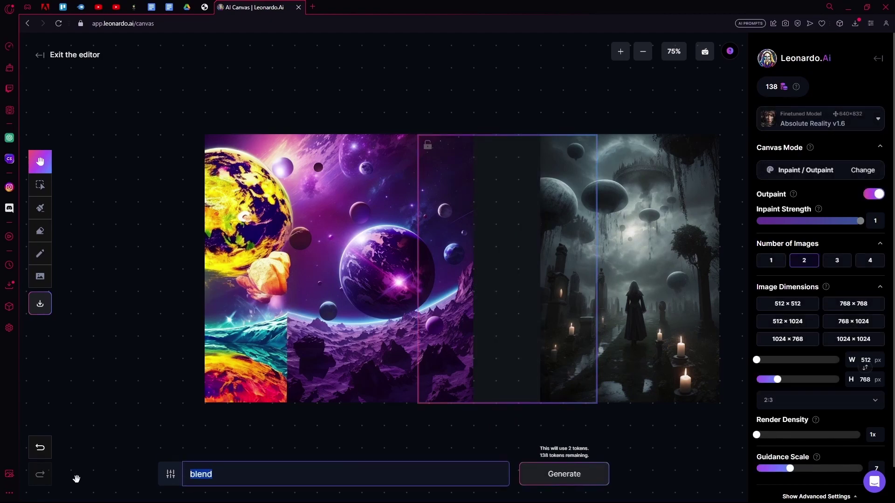
# - Generate fills with the prompt 'same background', discard them, and set four images per generation
pyautogui.write('same background')
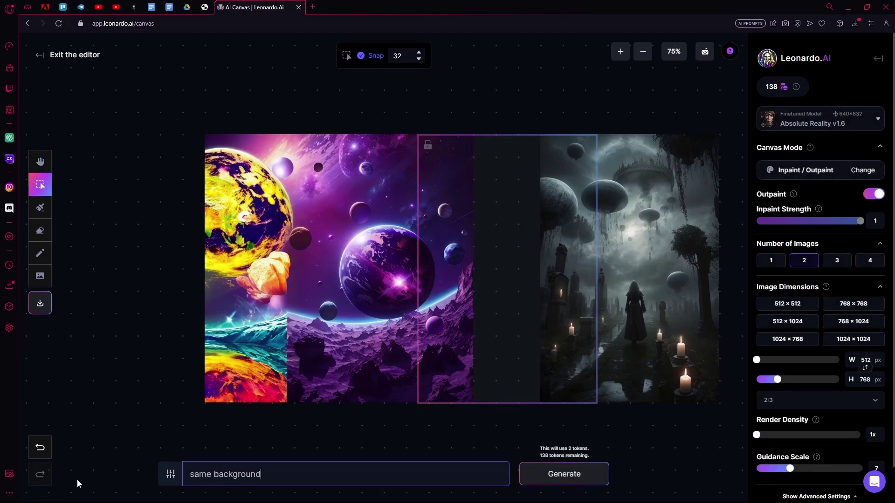
pyautogui.press('Return')
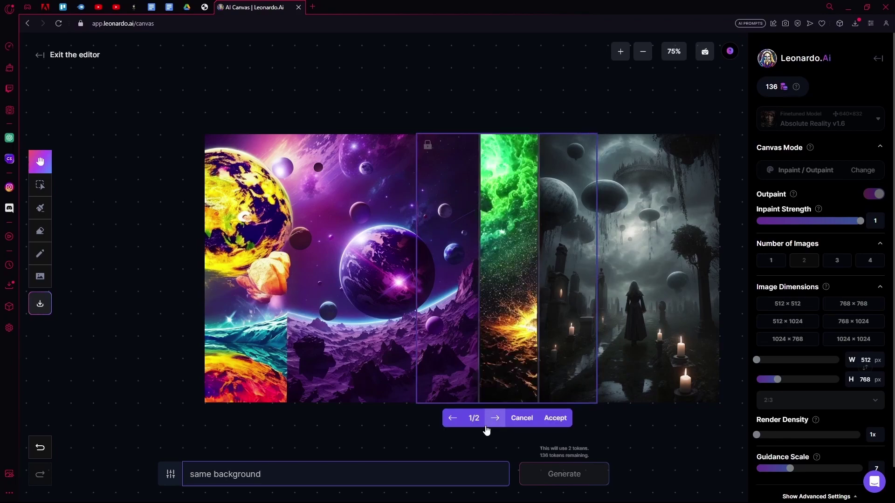
pyautogui.click(495, 418)
pyautogui.click(495, 419)
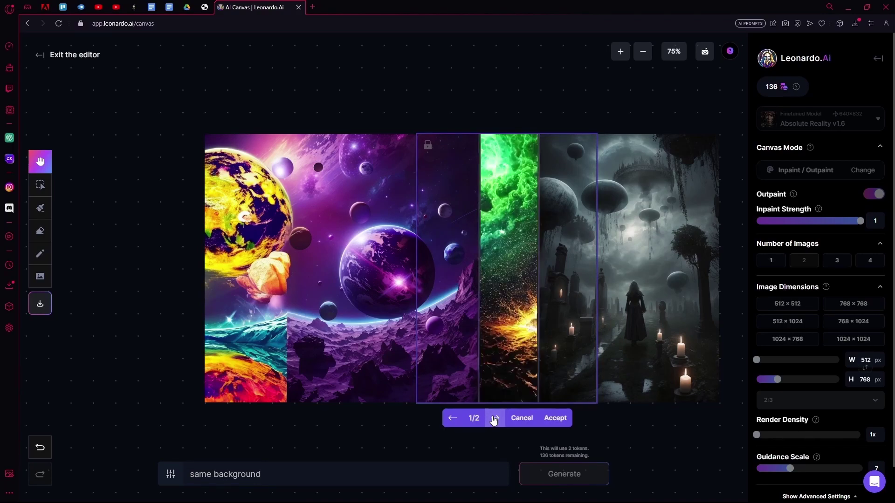
pyautogui.click(517, 418)
pyautogui.click(868, 263)
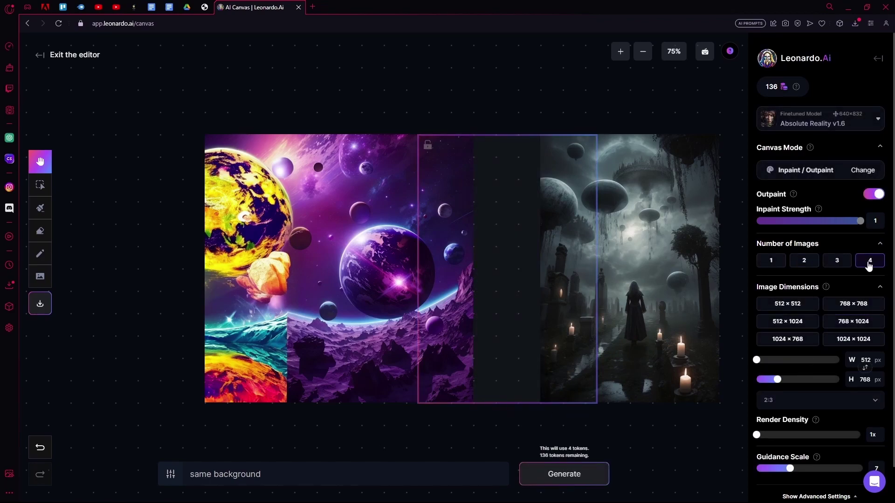
# - Generate four gap fills, browse them, and accept the purple mountains option (4 of 4)
pyautogui.click(555, 481)
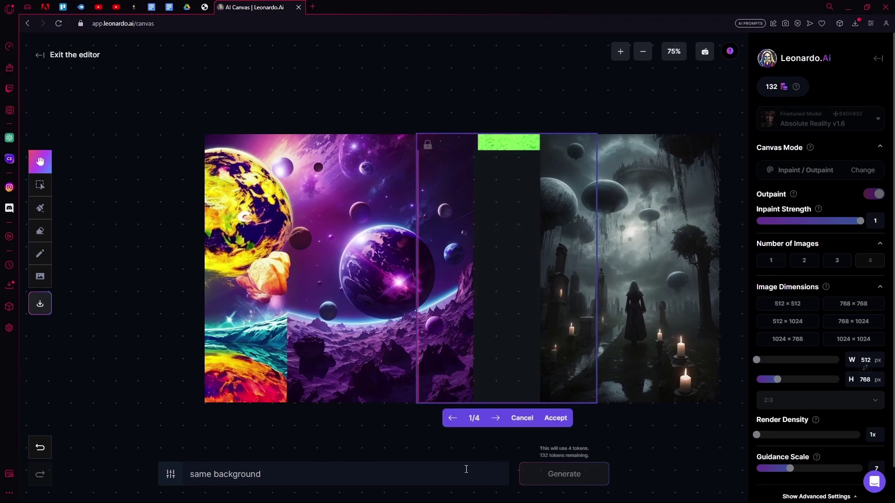
pyautogui.click(493, 419)
pyautogui.click(491, 419)
pyautogui.click(492, 419)
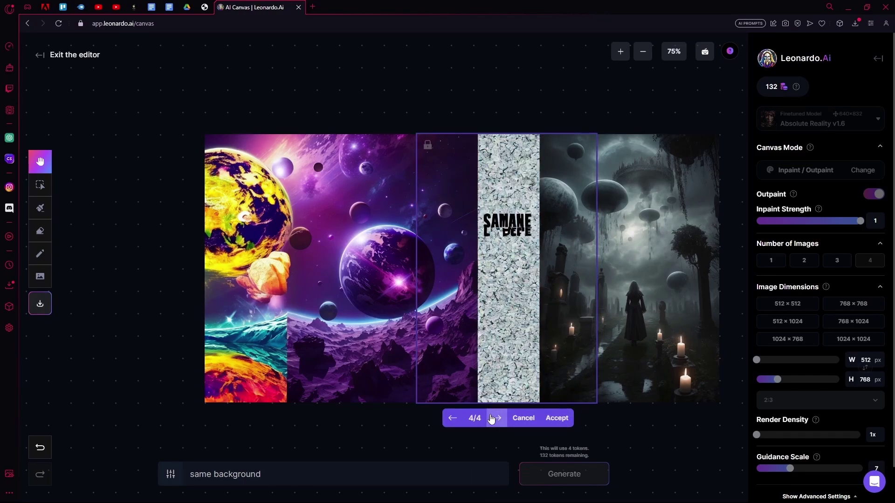
pyautogui.click(492, 419)
pyautogui.click(491, 419)
pyautogui.click(491, 419)
pyautogui.click(491, 419)
pyautogui.click(491, 419)
pyautogui.click(492, 419)
pyautogui.click(458, 419)
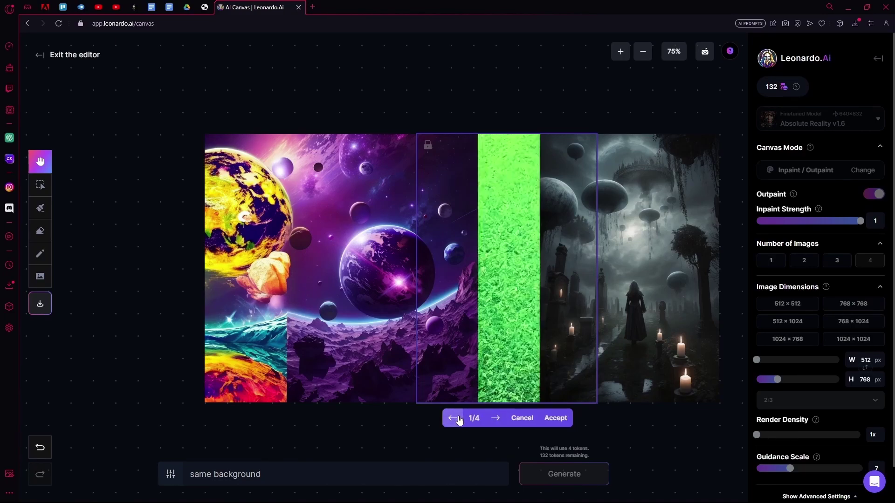
pyautogui.click(454, 418)
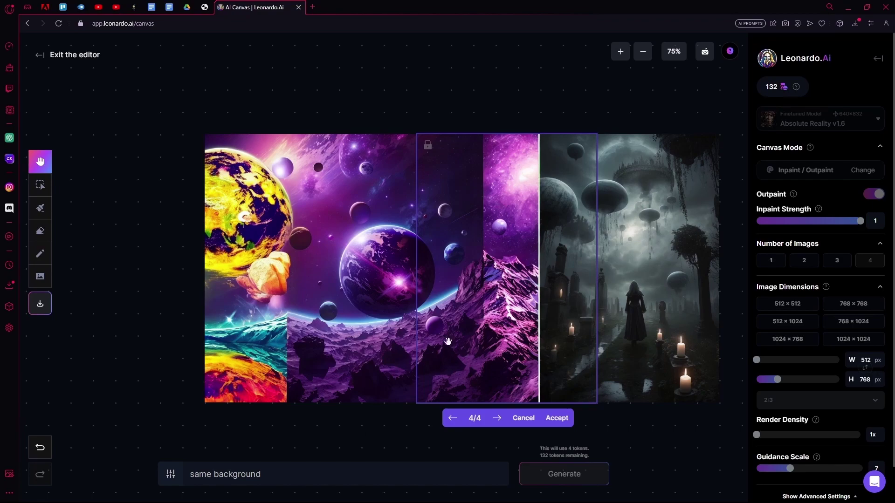
pyautogui.click(564, 419)
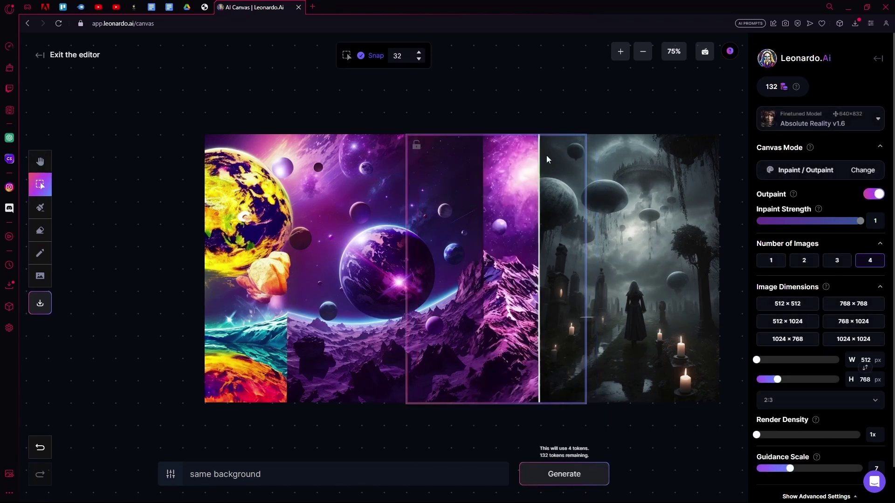
# - Shift the generation frame over the graveyard seam and generate new fills
pyautogui.moveTo(560, 152); pyautogui.dragTo(577, 148)
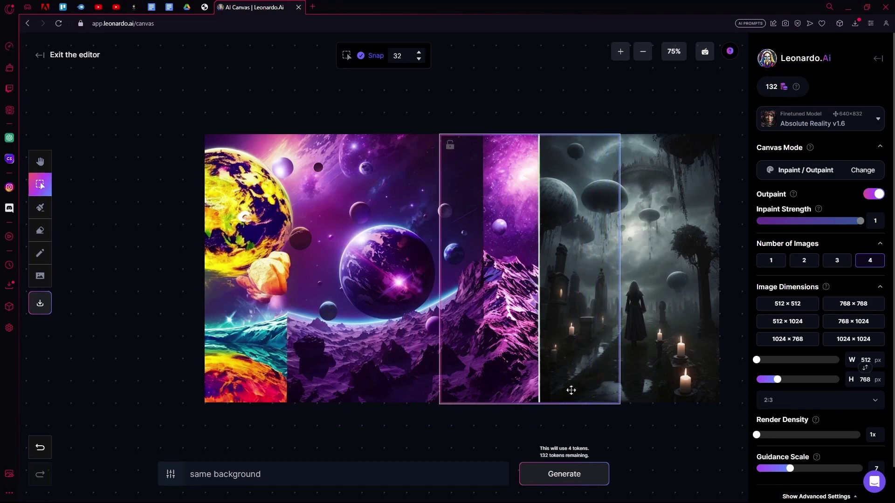
pyautogui.click(552, 474)
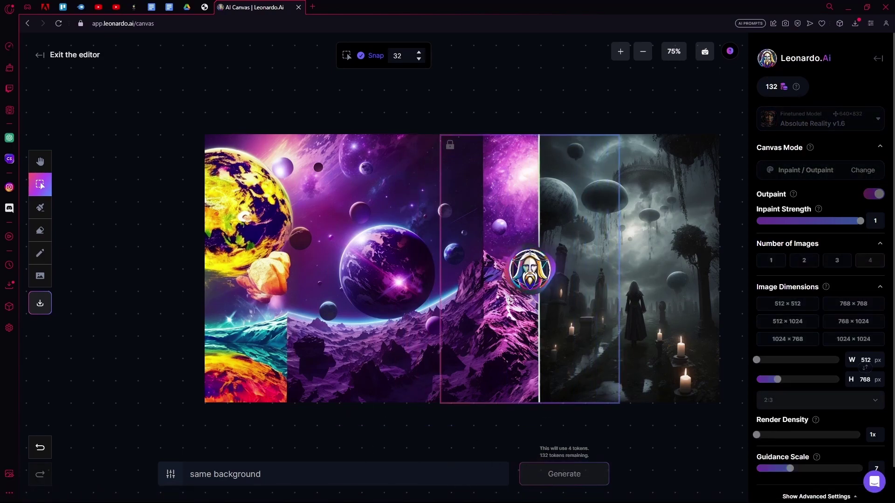
pyautogui.press('h')
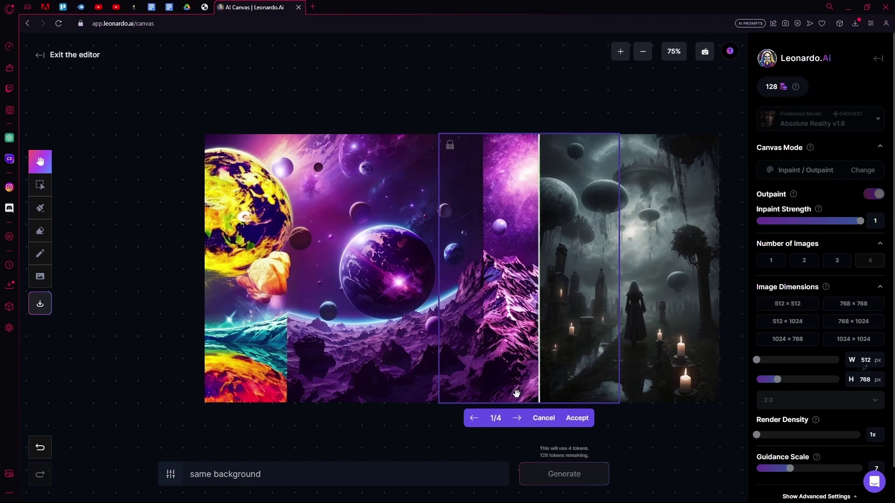
# - Accept the fourth variant and move the frame to the blank area at far left
pyautogui.click(521, 422)
pyautogui.click(528, 424)
pyautogui.click(528, 423)
pyautogui.click(585, 420)
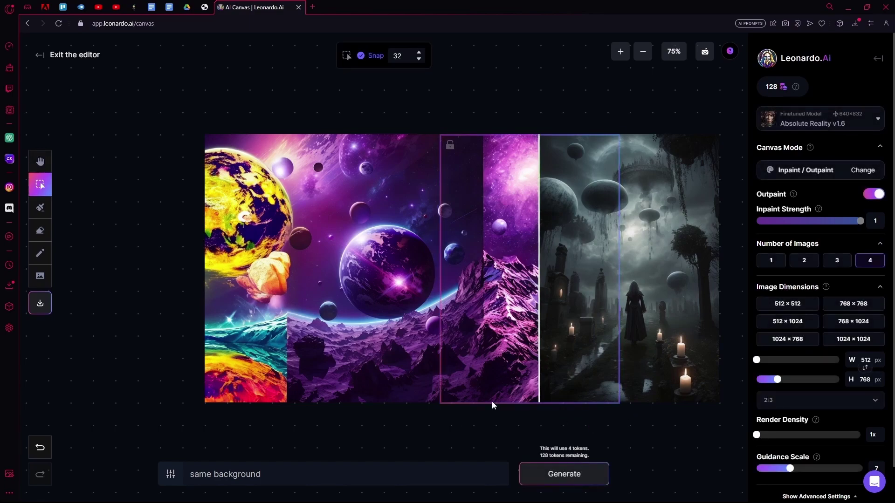
pyautogui.moveTo(586, 143); pyautogui.dragTo(211, 108)
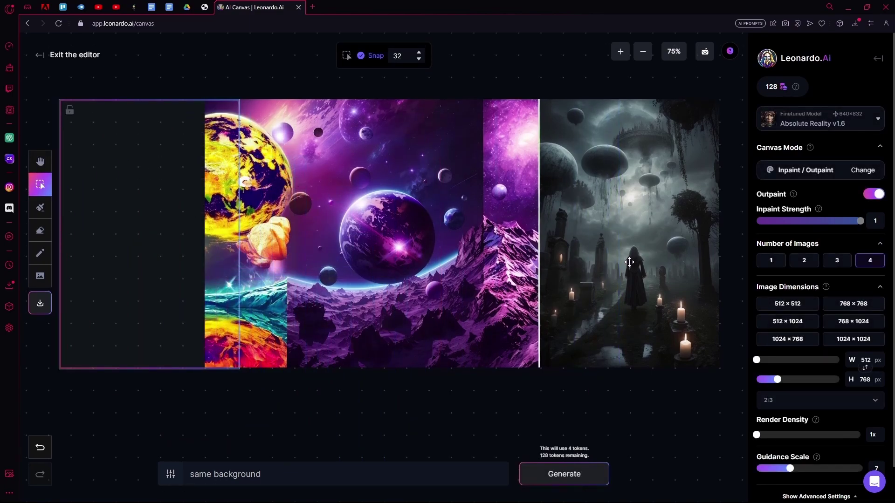
# - Zoom and pan to bring the left planet and the blank area into view
pyautogui.scroll(5, 463, 282)
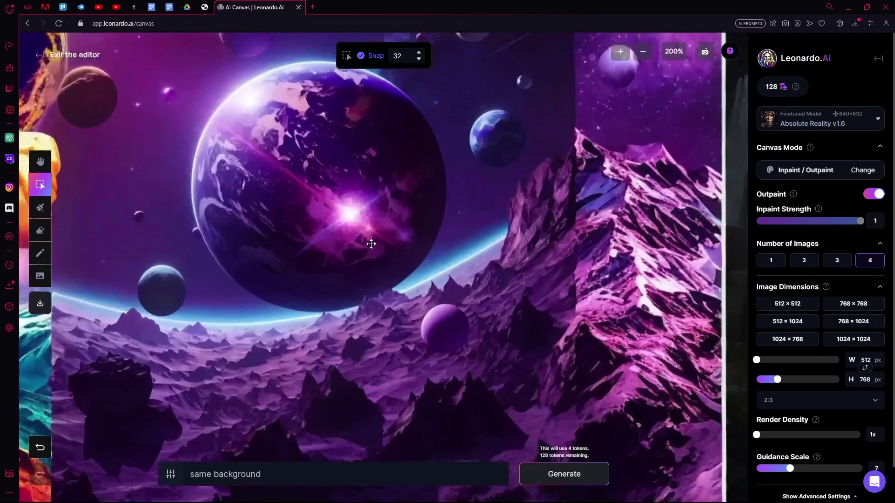
pyautogui.scroll(8, 371, 265)
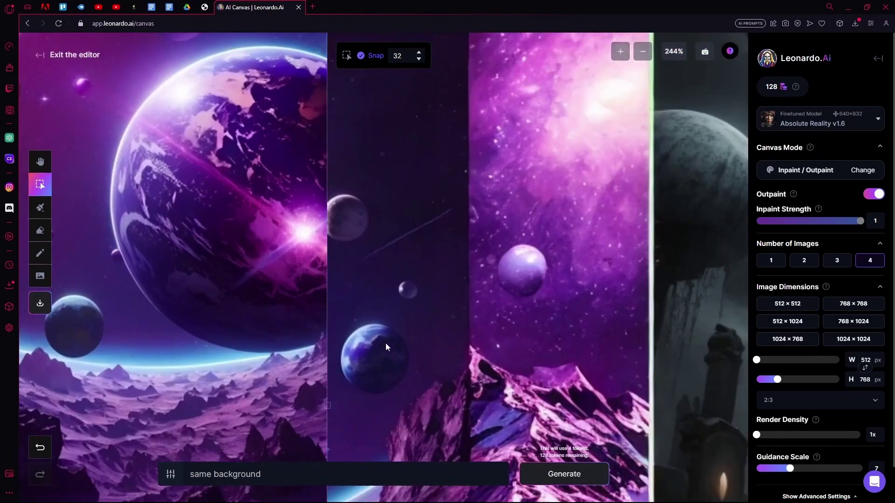
pyautogui.moveTo(385, 347); pyautogui.dragTo(495, 299)
pyautogui.scroll(8, 292, 223)
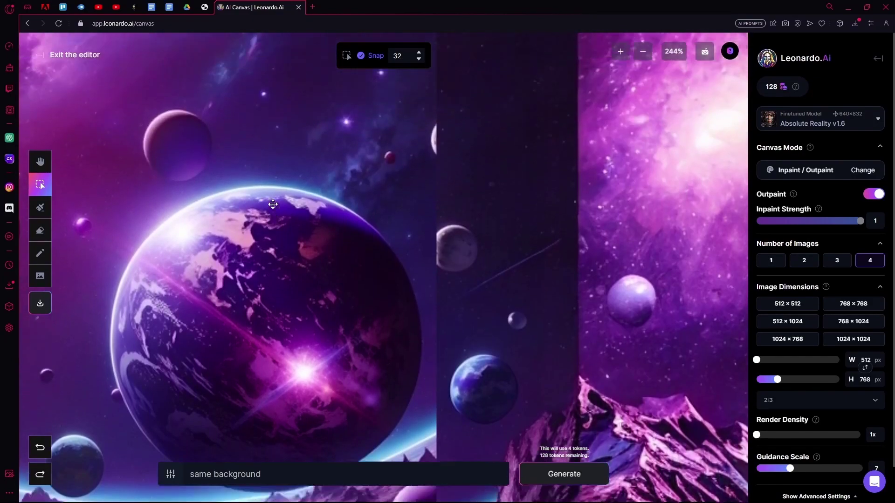
pyautogui.scroll(-1, 294, 195)
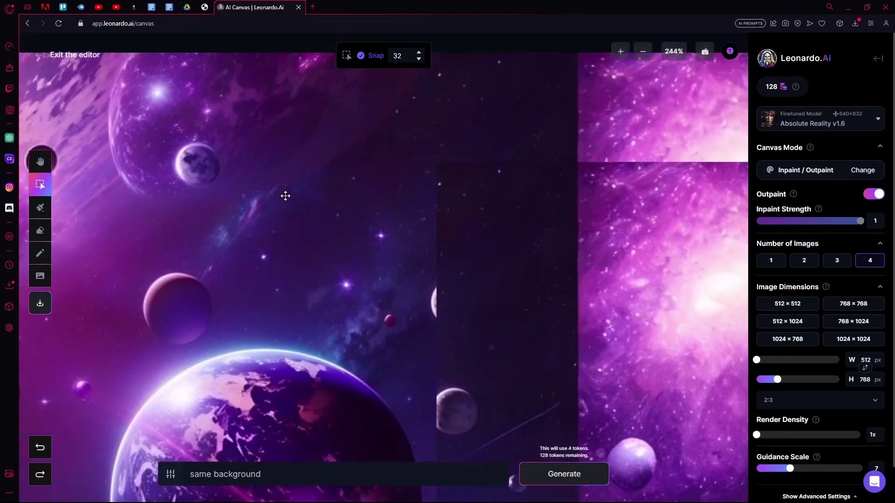
pyautogui.scroll(5, 316, 303)
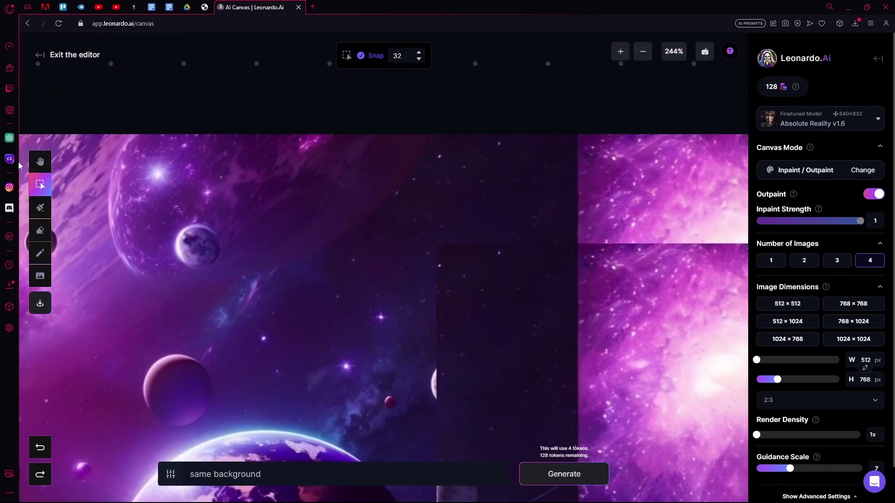
pyautogui.click(39, 162)
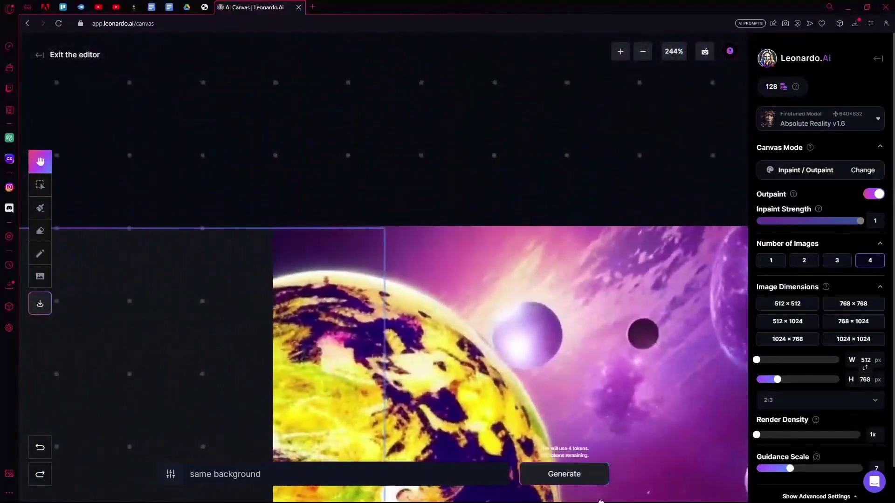
pyautogui.moveTo(448, 350); pyautogui.dragTo(683, 220)
pyautogui.scroll(-5, 665, 194)
pyautogui.moveTo(720, 173); pyautogui.dragTo(562, 191)
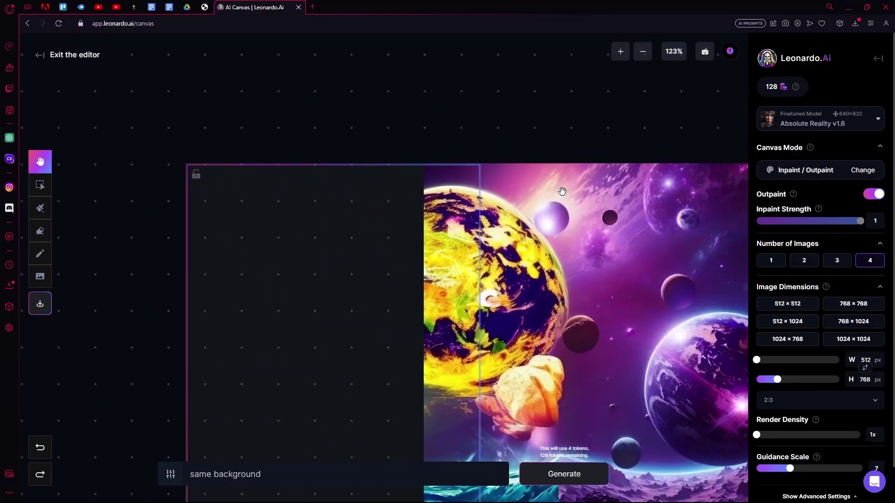
pyautogui.scroll(-3, 531, 157)
pyautogui.scroll(5, 531, 157)
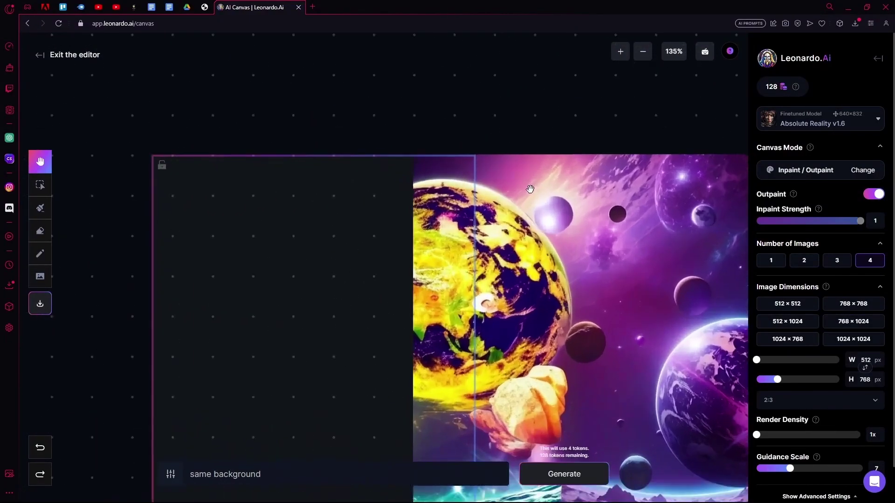
pyautogui.scroll(1, 527, 203)
pyautogui.scroll(-2, 536, 200)
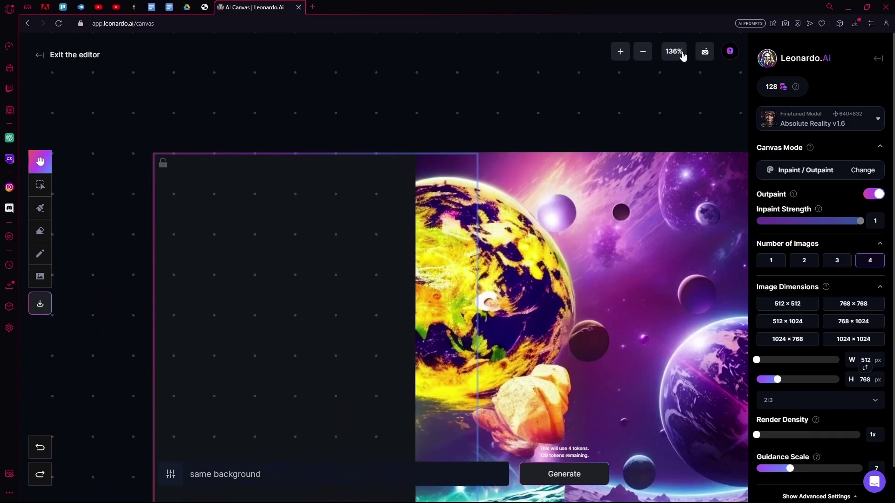
# - Adjust the zoom and pan to centre the small dark planet at 300%
pyautogui.click(621, 52)
pyautogui.click(642, 52)
pyautogui.click(643, 52)
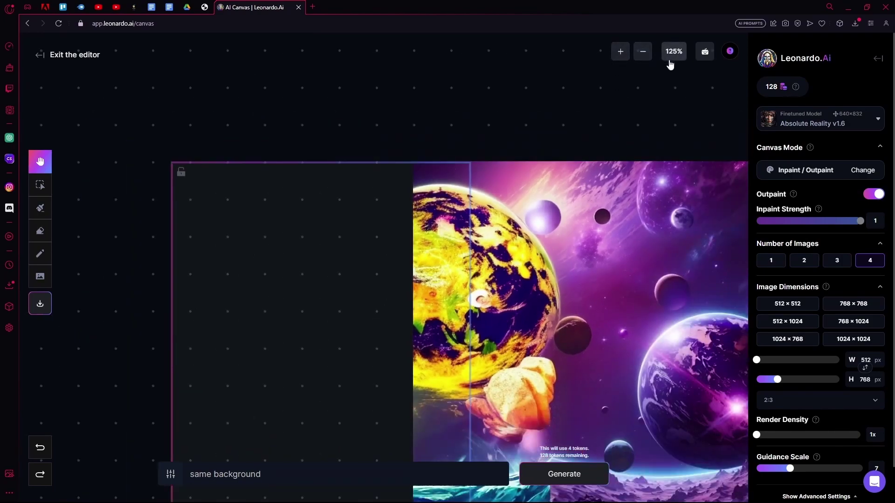
pyautogui.moveTo(651, 202); pyautogui.dragTo(430, 223)
pyautogui.scroll(5, 402, 170)
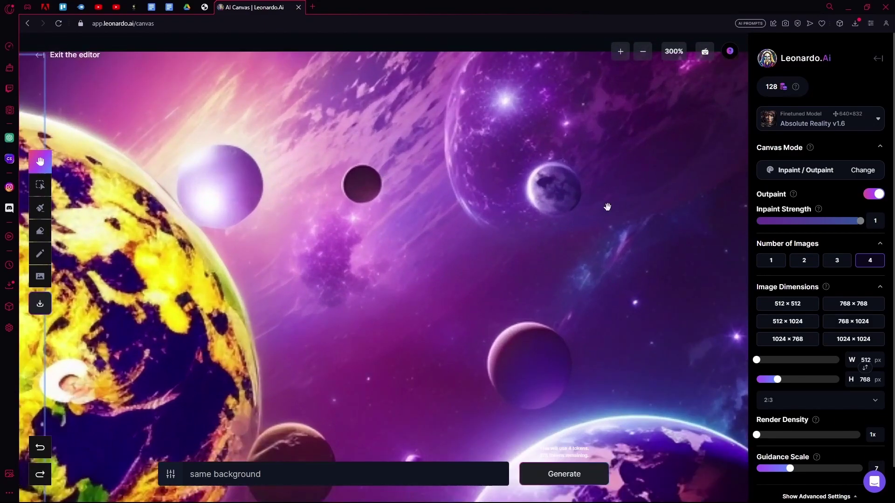
pyautogui.moveTo(607, 206); pyautogui.dragTo(475, 253)
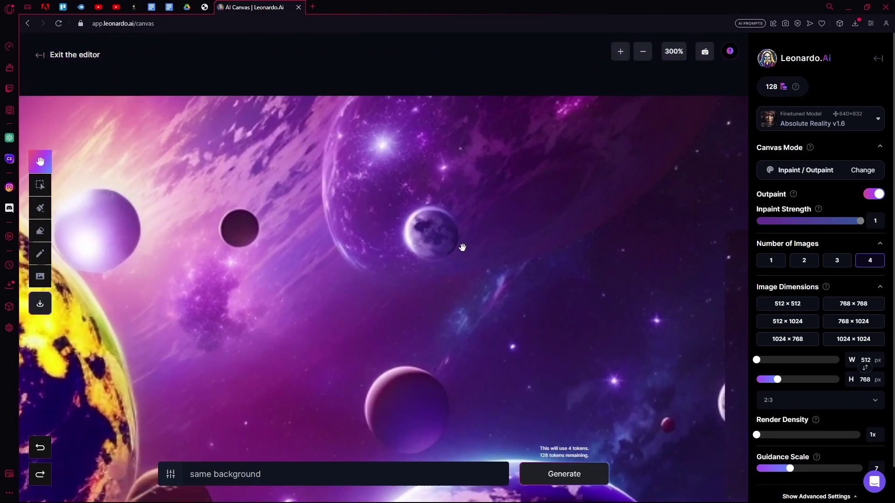
pyautogui.moveTo(203, 238); pyautogui.dragTo(362, 275)
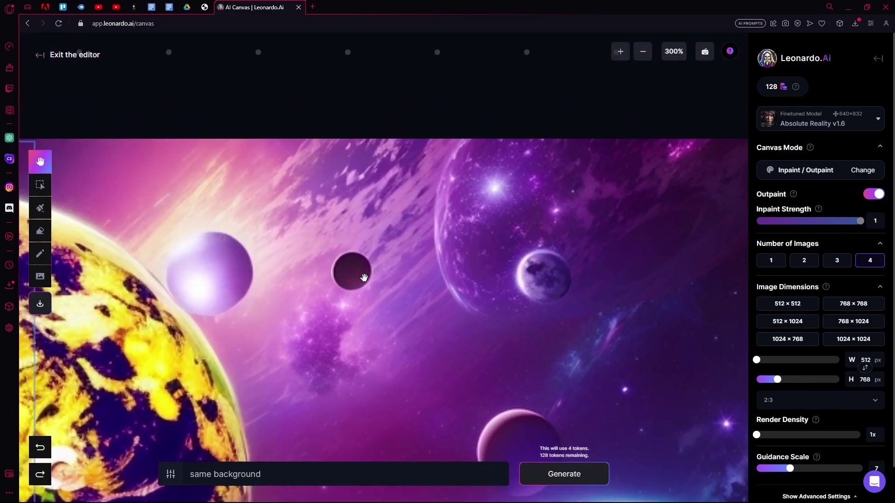
# - Set render density to 4x, resize the frame to 512×512, and place it over the moon
pyautogui.click(41, 184)
pyautogui.moveTo(26, 145); pyautogui.dragTo(597, 84)
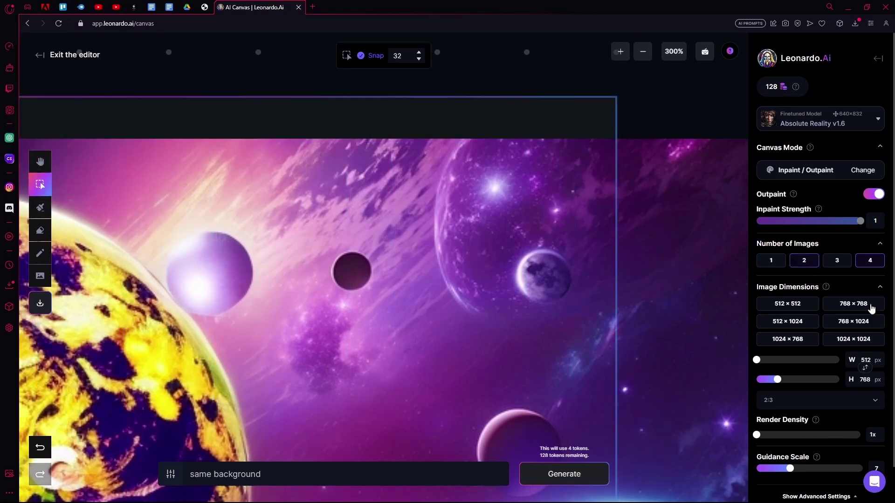
pyautogui.moveTo(827, 434); pyautogui.dragTo(860, 434)
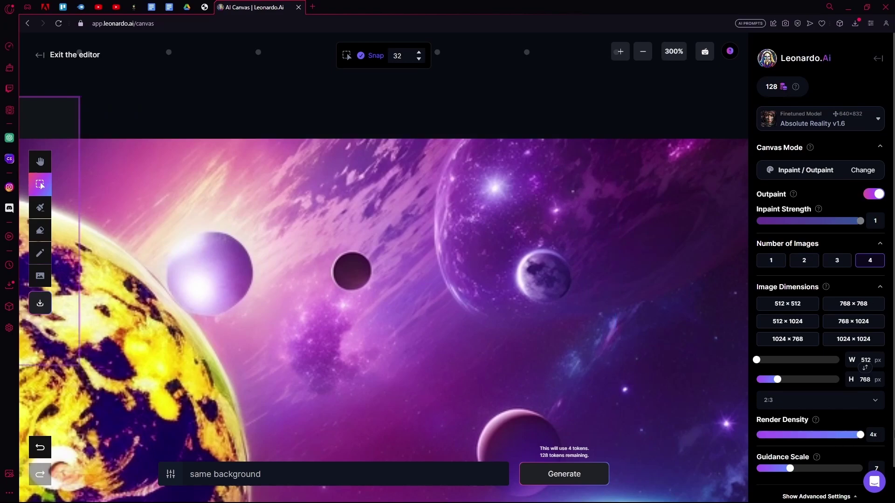
pyautogui.moveTo(58, 114); pyautogui.dragTo(384, 156)
pyautogui.moveTo(776, 380); pyautogui.dragTo(709, 387)
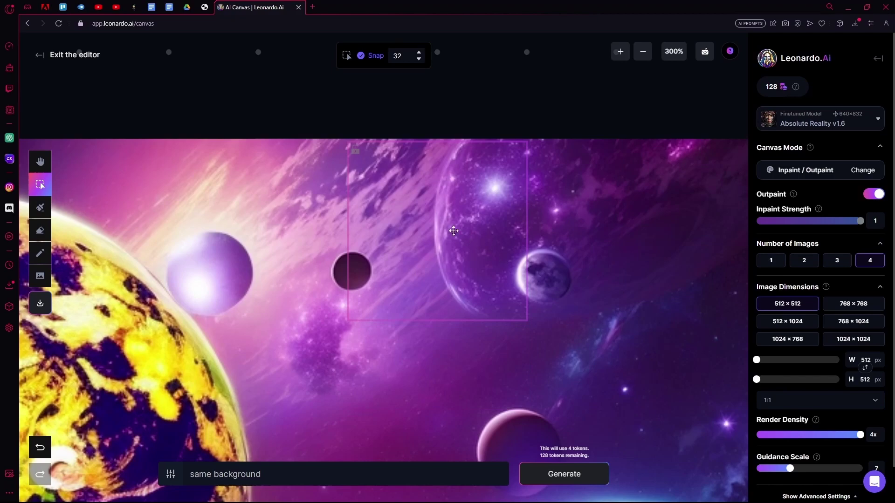
pyautogui.moveTo(508, 182); pyautogui.dragTo(684, 224)
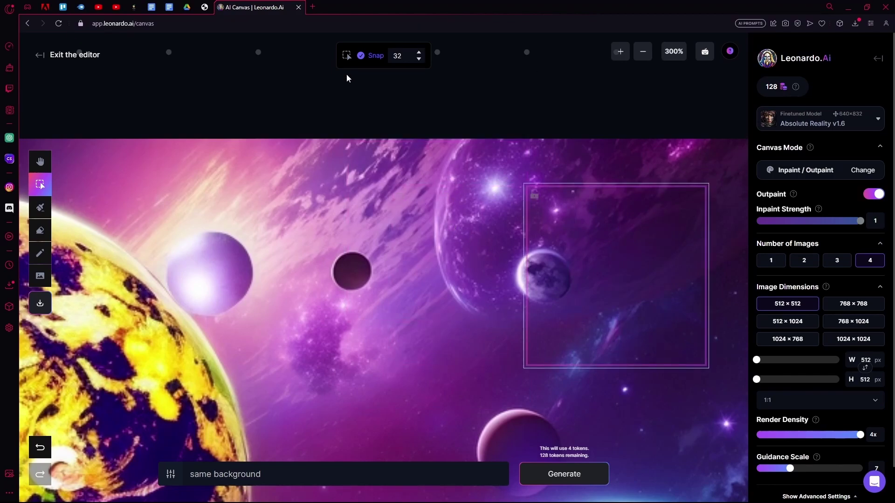
# - Erase the small dark planet, leaving an oval black patch in the purple sky
pyautogui.click(40, 230)
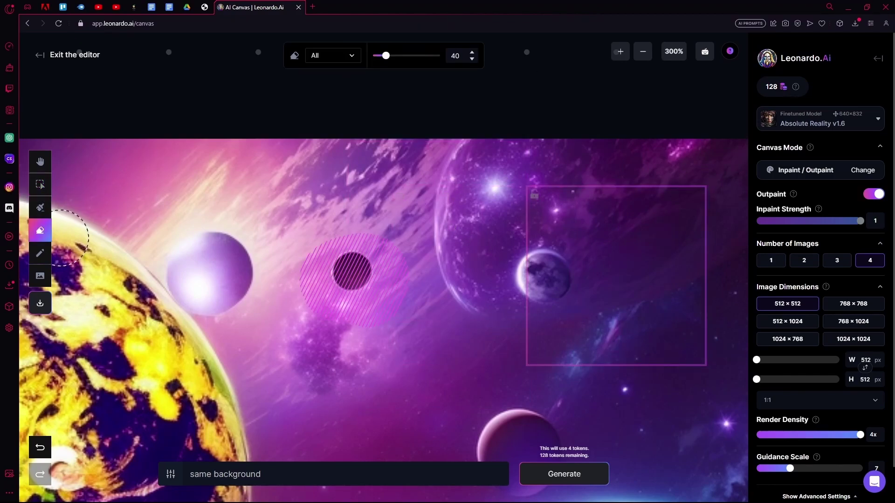
pyautogui.moveTo(362, 285)
pyautogui.mouseDown()
pyautogui.moveTo(322, 270)
pyautogui.moveTo(361, 246)
pyautogui.moveTo(403, 259)
pyautogui.moveTo(408, 283)
pyautogui.moveTo(372, 304)
pyautogui.moveTo(321, 301)
pyautogui.moveTo(310, 268)
pyautogui.moveTo(335, 249)
pyautogui.moveTo(360, 257)
pyautogui.moveTo(360, 276)
pyautogui.mouseUp()
pyautogui.scroll(-2, 380, 294)
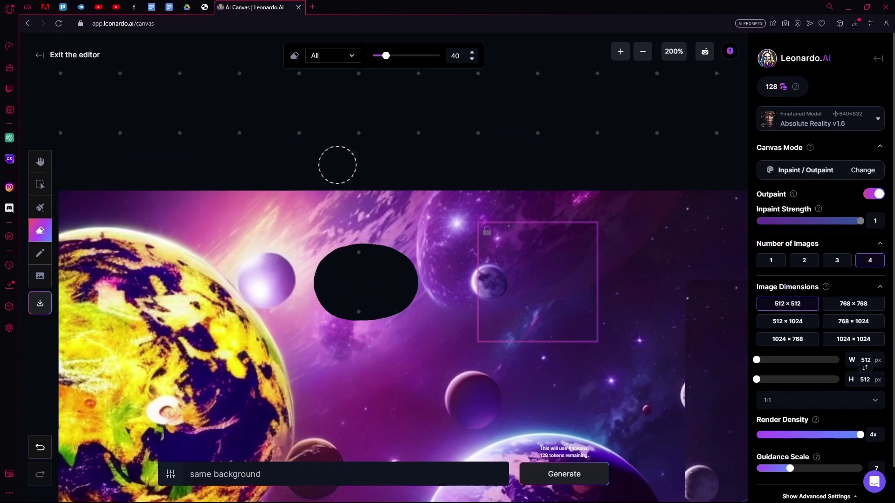
pyautogui.scroll(-3, 430, 103)
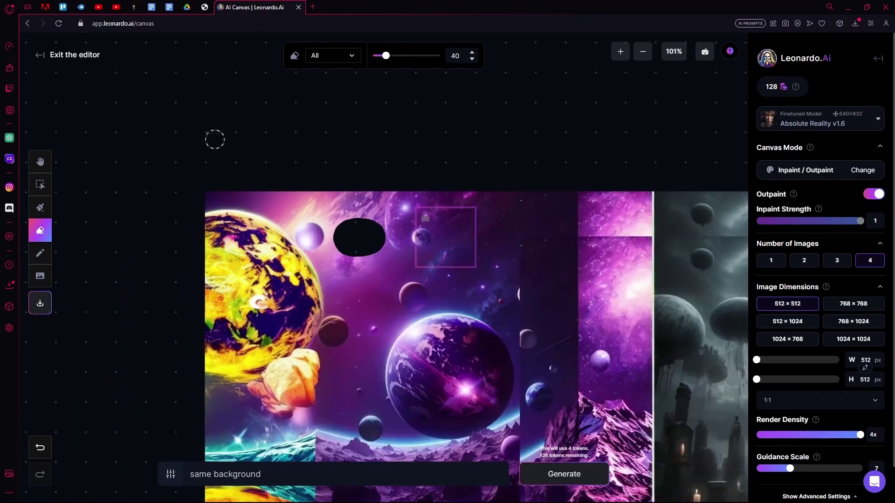
pyautogui.scroll(2, 190, 137)
pyautogui.scroll(-3, 513, 405)
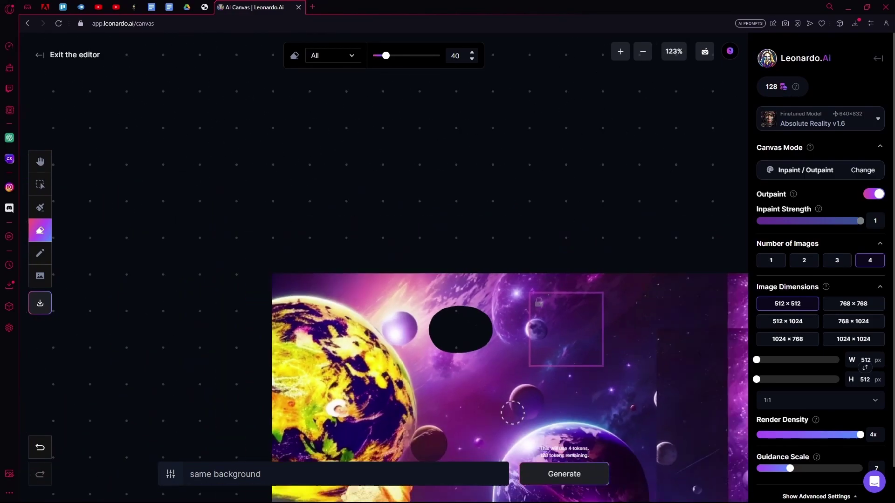
pyautogui.scroll(3, 500, 389)
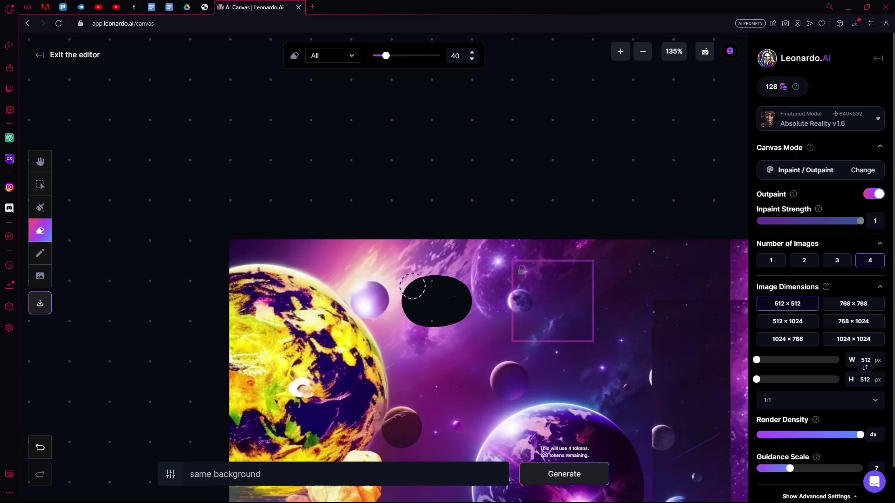
pyautogui.scroll(2, 505, 391)
pyautogui.scroll(2, 351, 224)
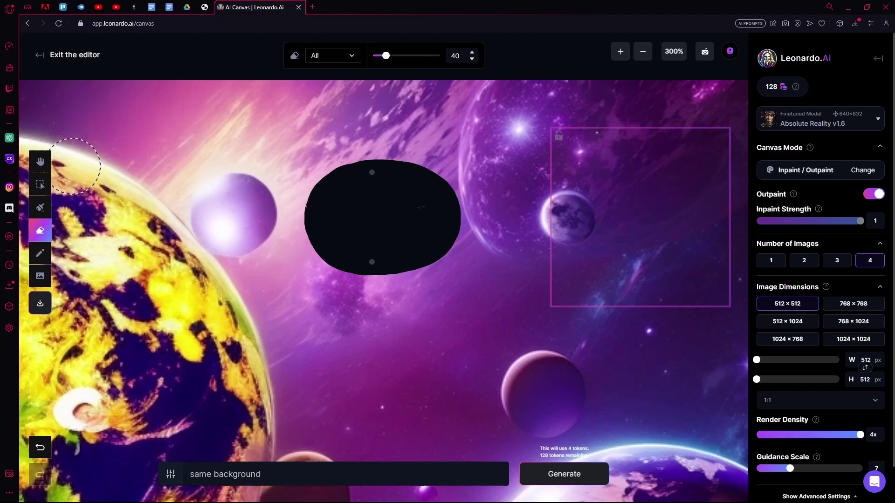
pyautogui.click(41, 184)
# - Place the generation frame over the erased patch and generate four fills
pyautogui.moveTo(679, 208); pyautogui.dragTo(430, 226)
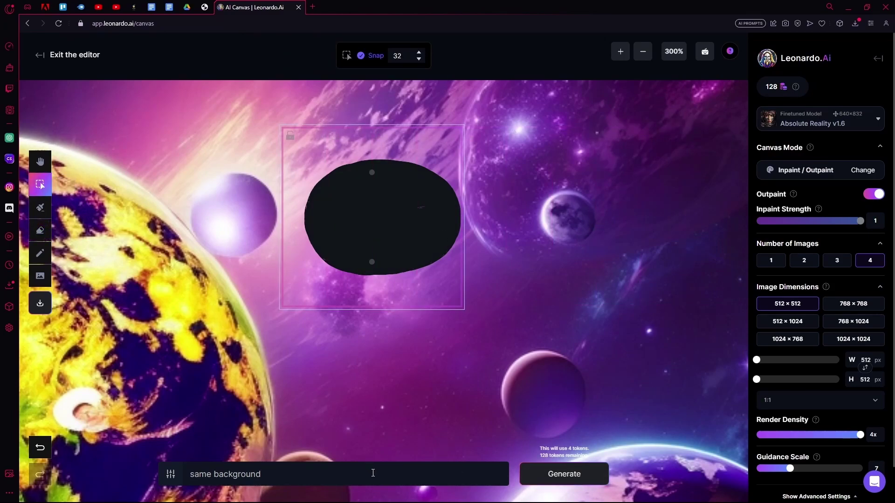
pyautogui.click(564, 474)
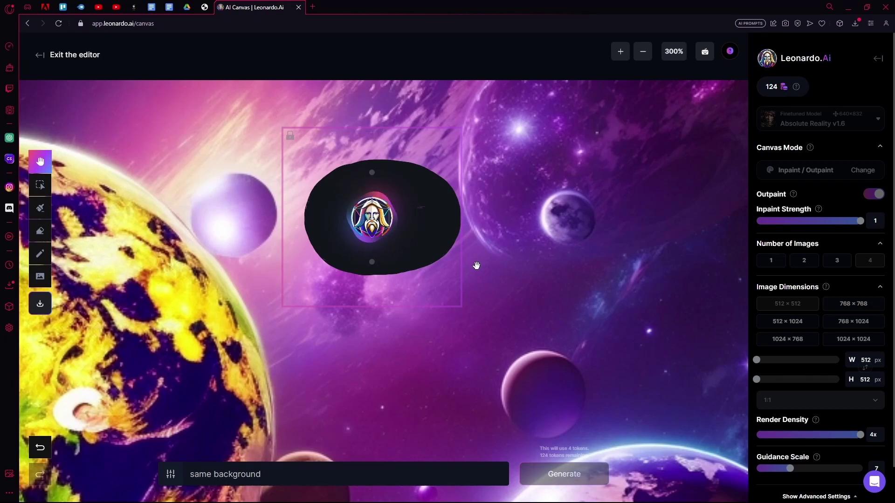
pyautogui.scroll(-2, 512, 303)
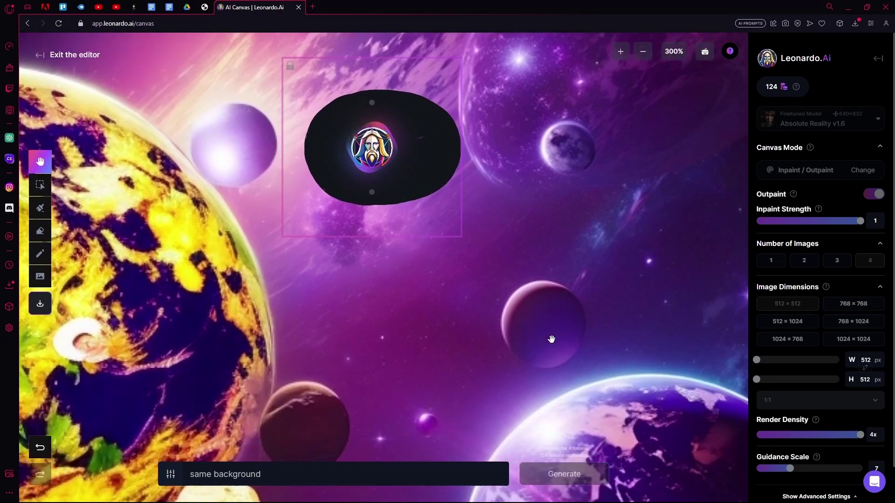
pyautogui.scroll(4, 550, 339)
pyautogui.scroll(-3, 550, 339)
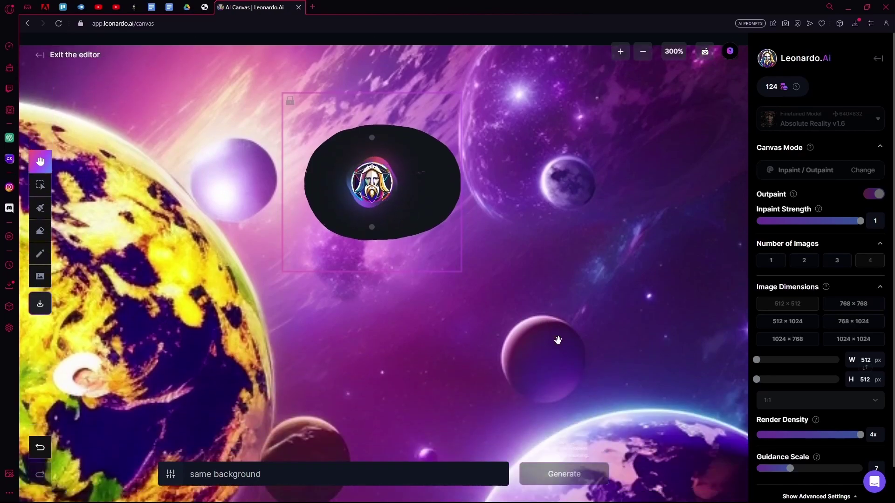
pyautogui.scroll(-3, 558, 340)
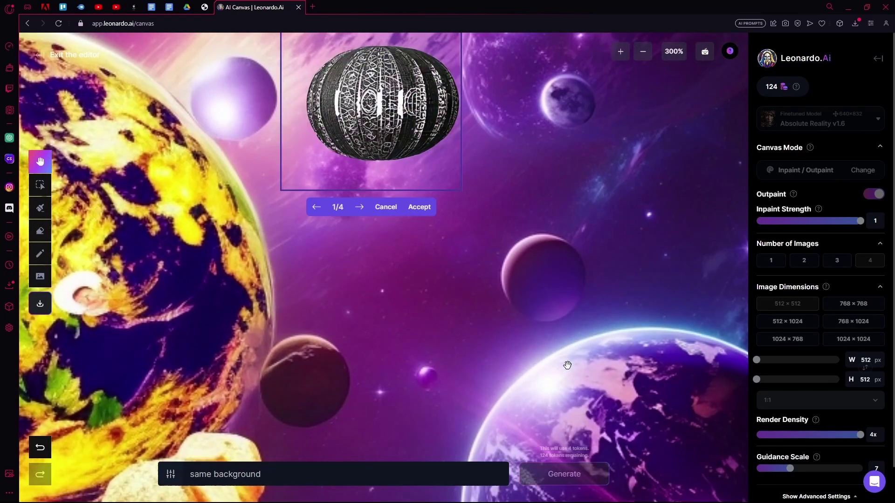
pyautogui.scroll(3, 559, 344)
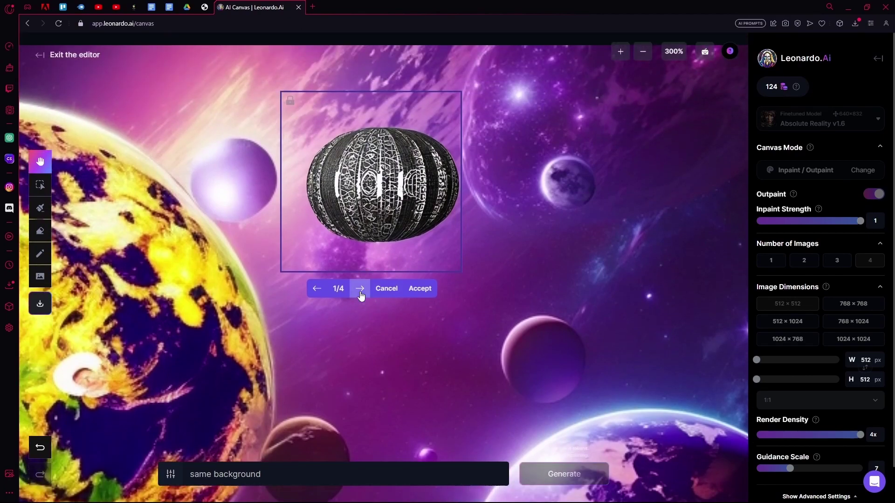
# - Browse the four fills, settling on option 3, the round black badge
pyautogui.click(360, 289)
pyautogui.click(361, 289)
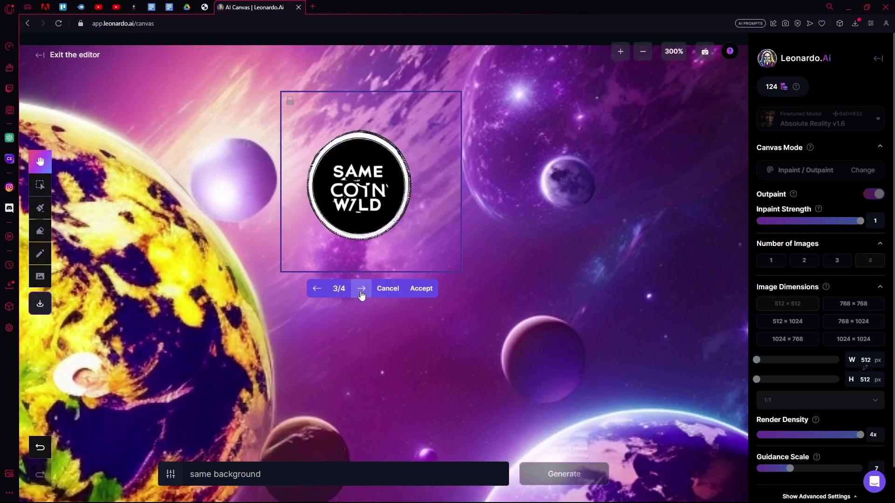
pyautogui.click(361, 289)
pyautogui.click(360, 289)
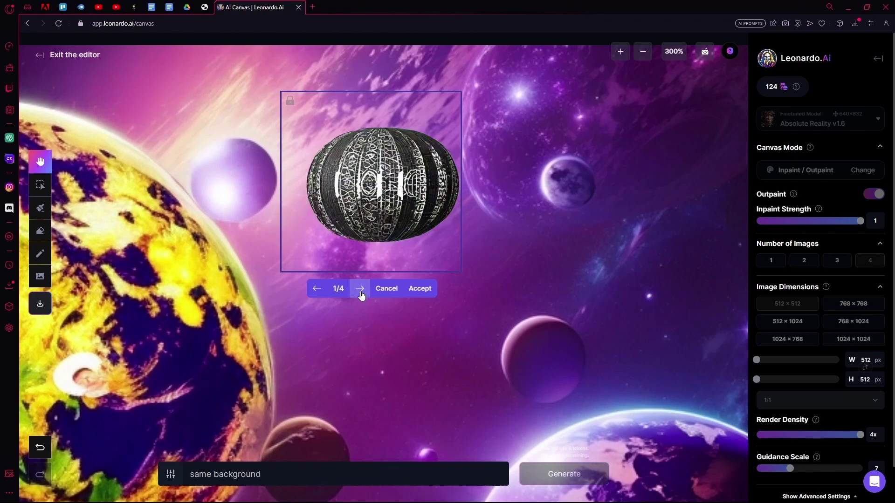
pyautogui.click(360, 289)
pyautogui.click(361, 289)
# - Change the prompt to 'purple aesthetic space planet', discard the badge previews, and regenerate
pyautogui.moveTo(261, 474); pyautogui.dragTo(77, 476)
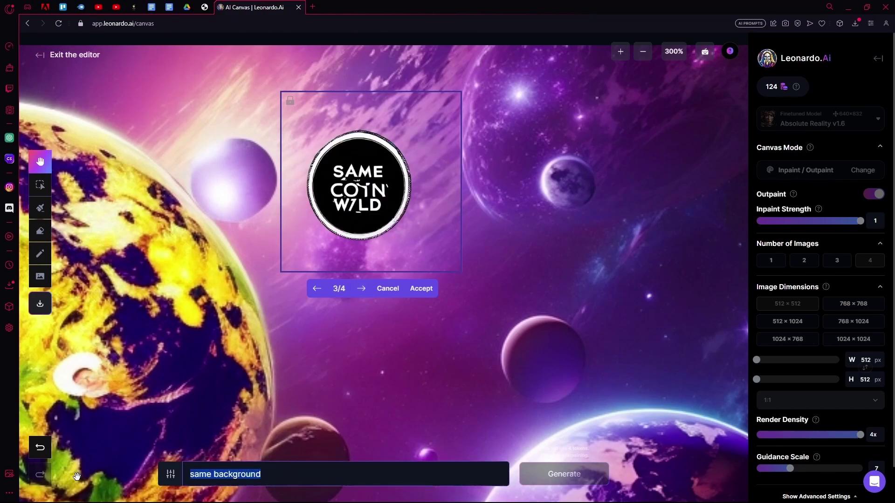
pyautogui.write('purple ')
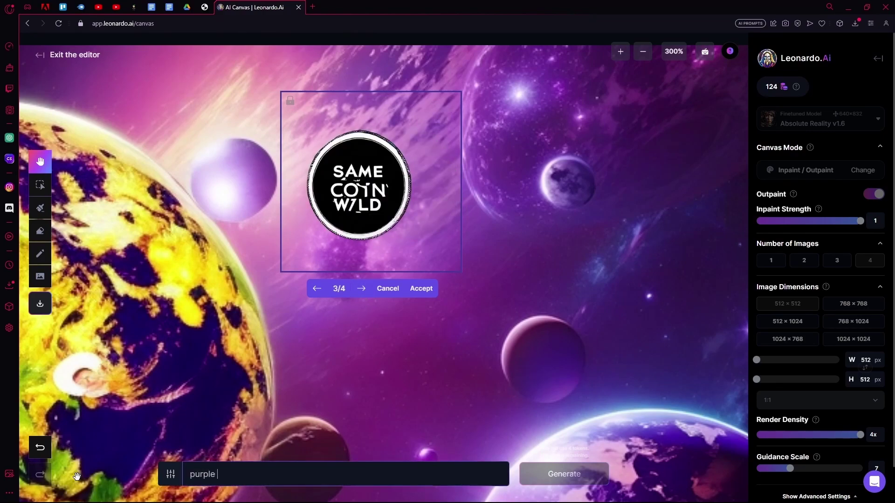
pyautogui.write('asthetic space planet')
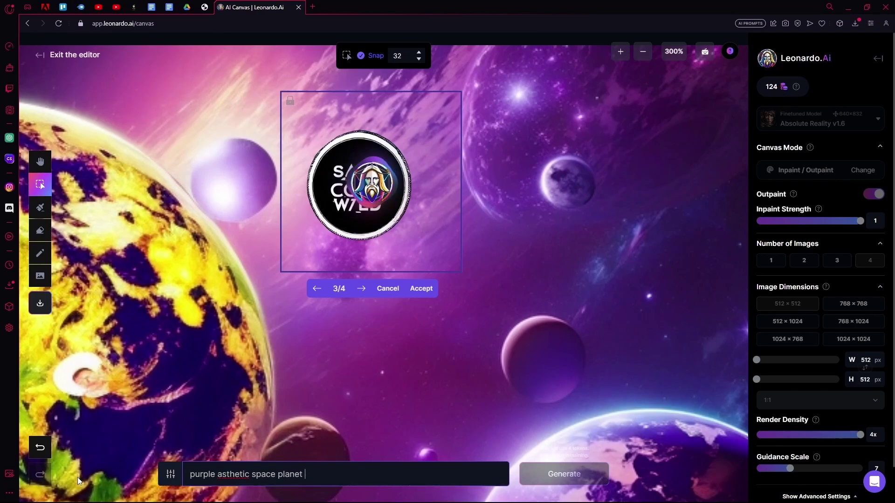
pyautogui.click(223, 474)
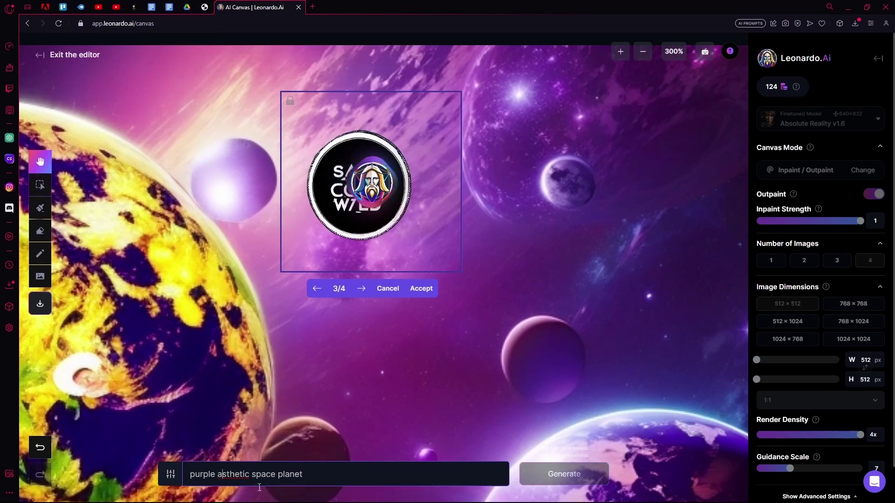
pyautogui.write('e')
pyautogui.click(387, 291)
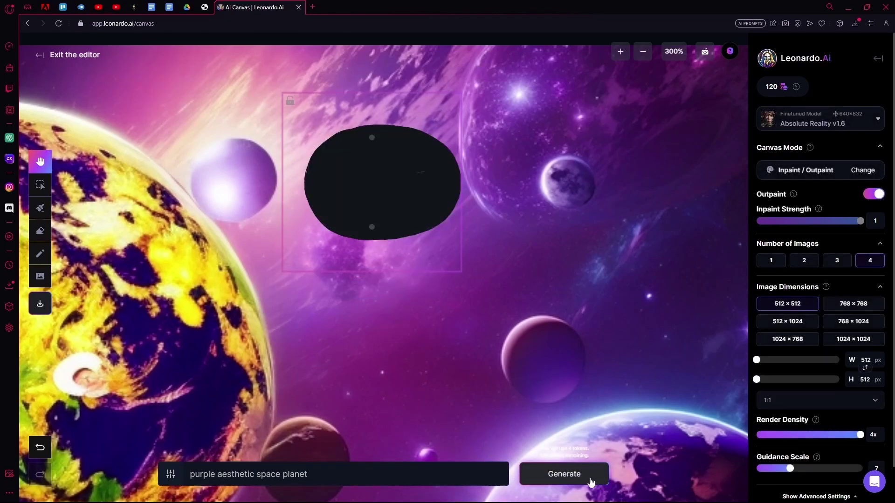
pyautogui.click(564, 474)
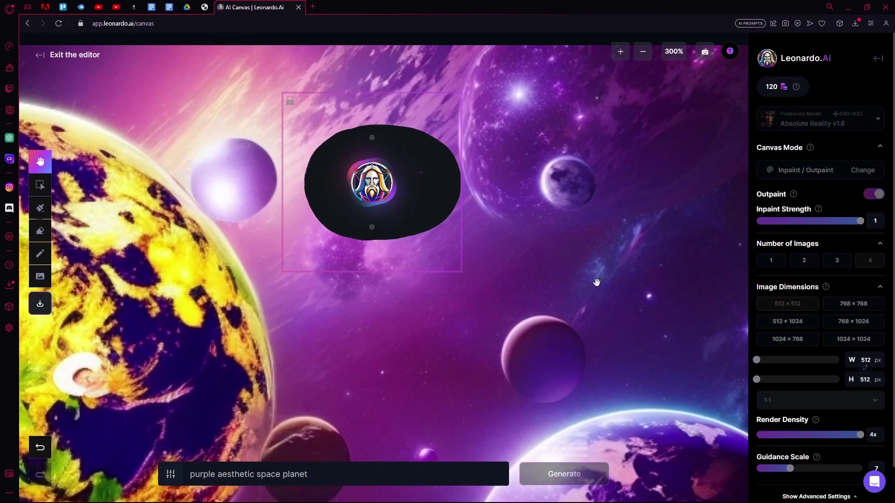
# - Browse all four planet fills and accept the first, a purple marbled planet
pyautogui.scroll(2, 475, 277)
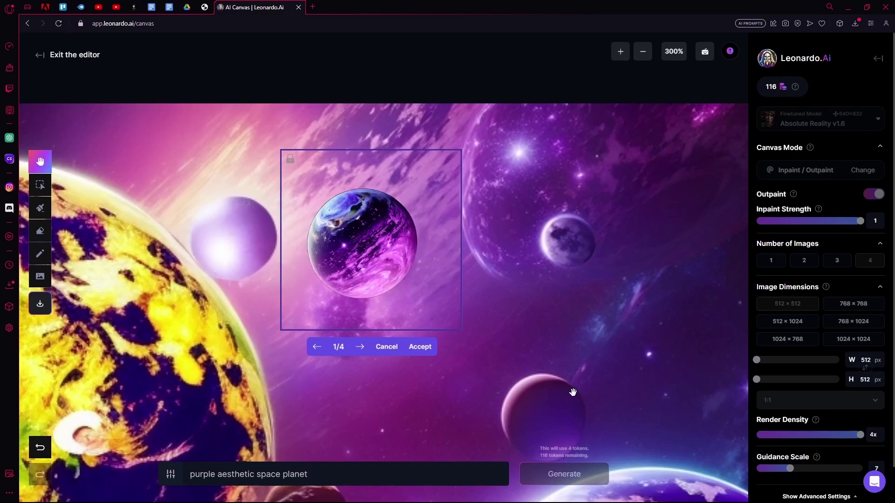
pyautogui.scroll(-3, 479, 349)
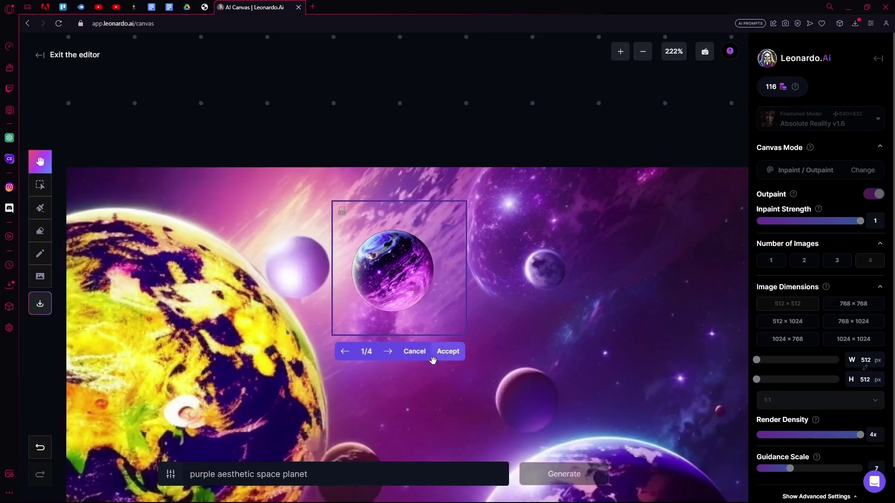
pyautogui.moveTo(528, 390); pyautogui.dragTo(541, 313)
pyautogui.click(400, 276)
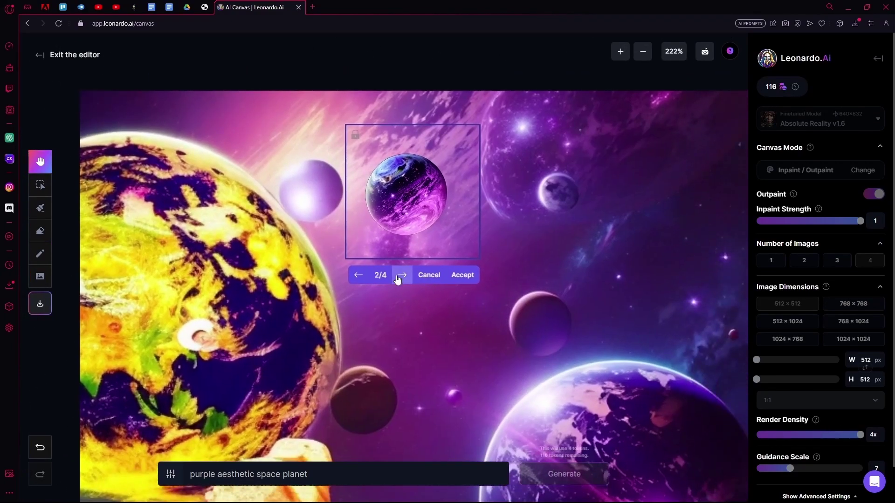
pyautogui.click(400, 275)
pyautogui.click(400, 276)
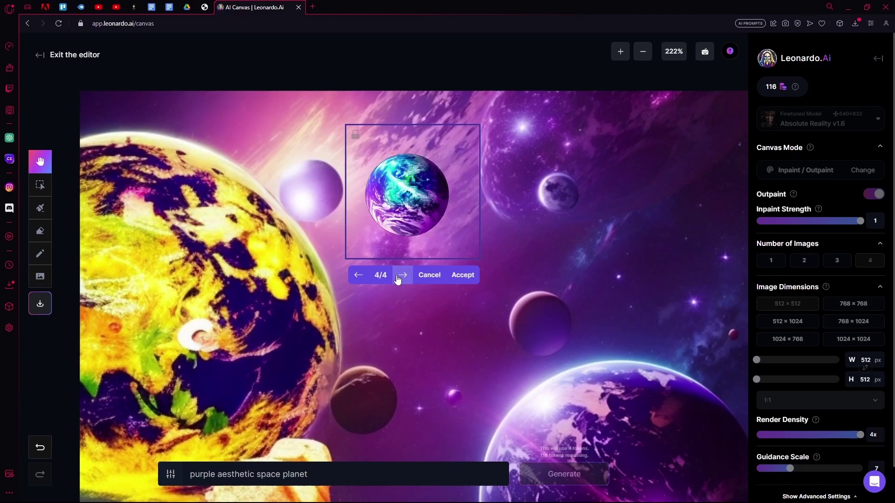
pyautogui.click(400, 276)
pyautogui.click(359, 278)
pyautogui.click(359, 278)
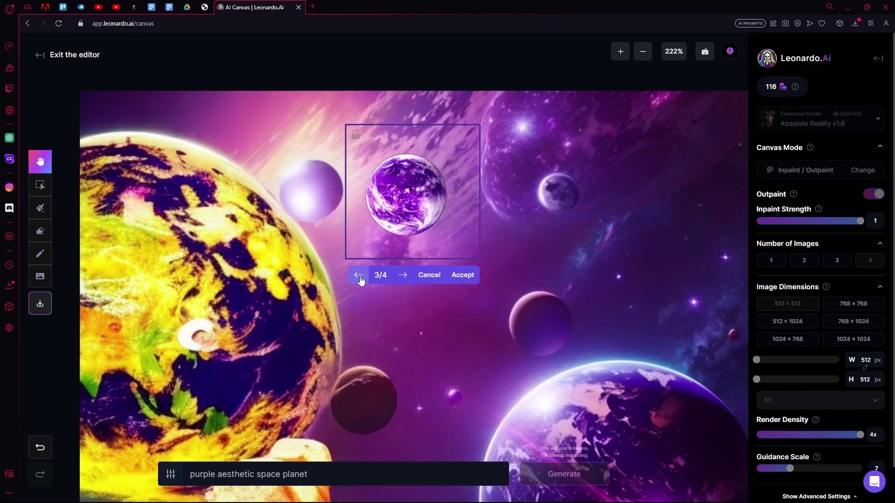
pyautogui.click(359, 279)
pyautogui.click(359, 276)
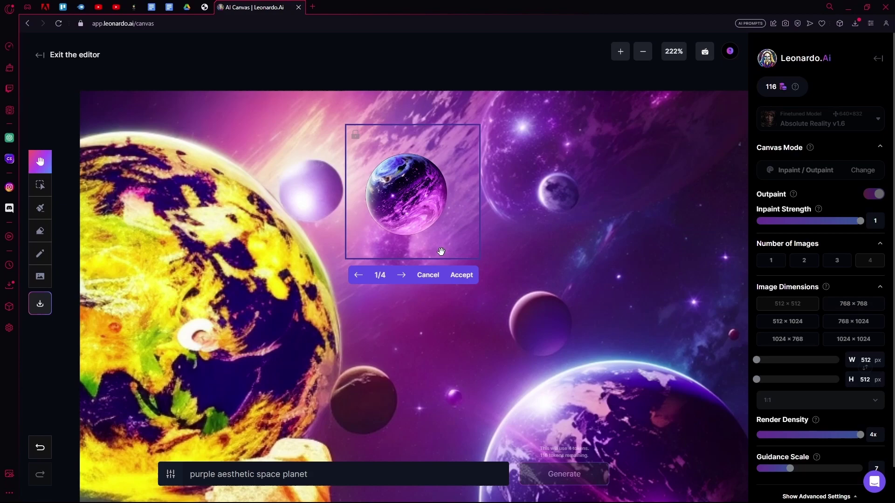
pyautogui.click(467, 275)
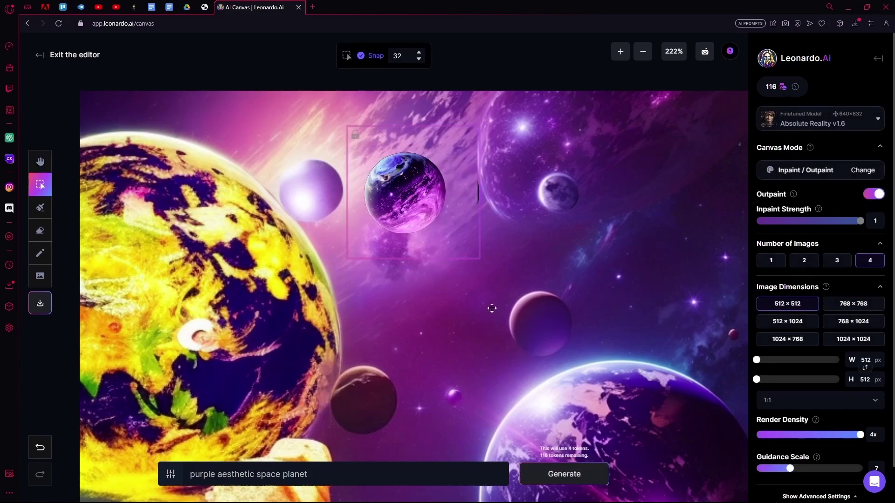
# - Undo the accidental image move and set render density back to 4x
pyautogui.scroll(3, 375, 186)
pyautogui.moveTo(465, 180); pyautogui.dragTo(417, 177)
pyautogui.scroll(-3, 552, 248)
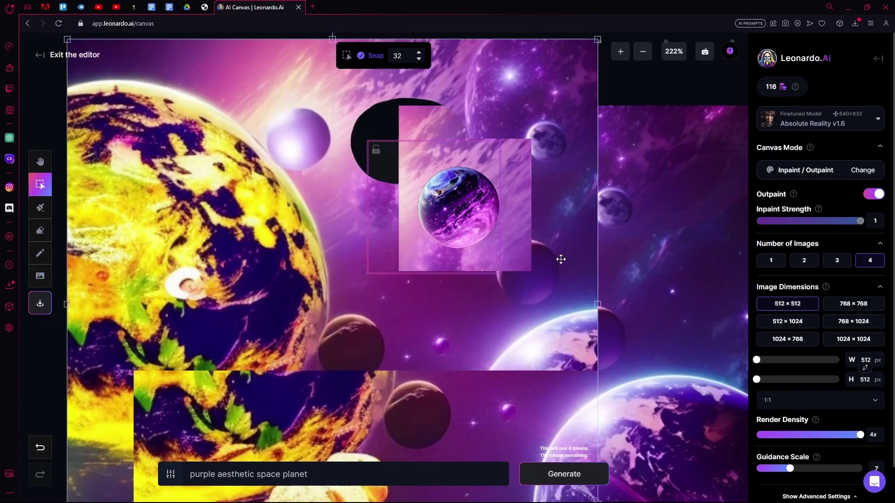
pyautogui.hotkey('ctrl', 'z')
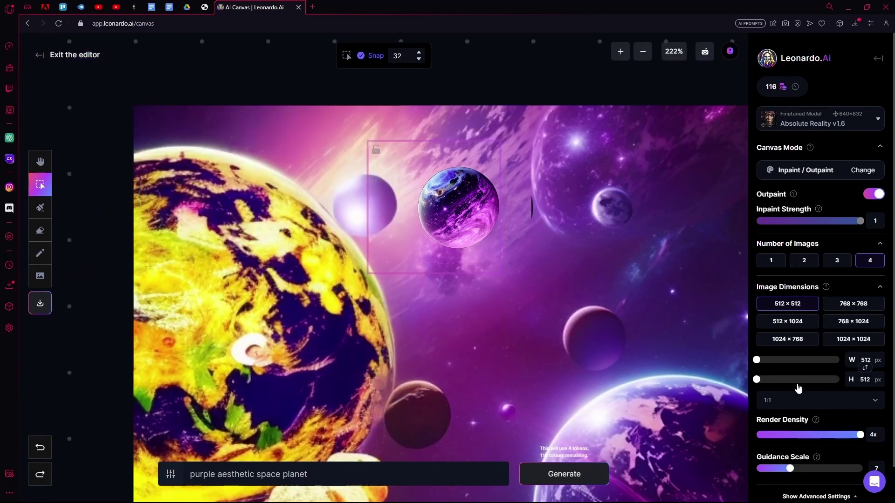
pyautogui.moveTo(821, 436); pyautogui.dragTo(859, 435)
pyautogui.scroll(-5, 685, 387)
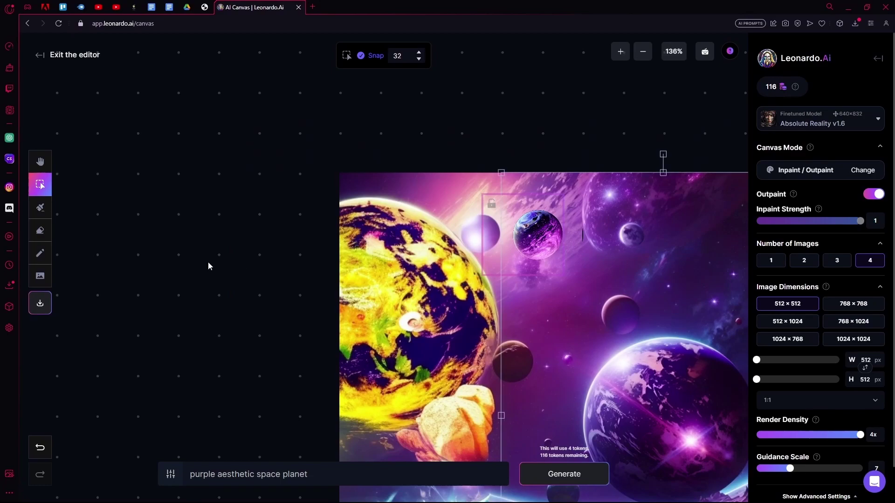
pyautogui.moveTo(186, 261); pyautogui.dragTo(93, 181)
# - Pan the canvas over to the dark graveyard images
pyautogui.click(41, 218)
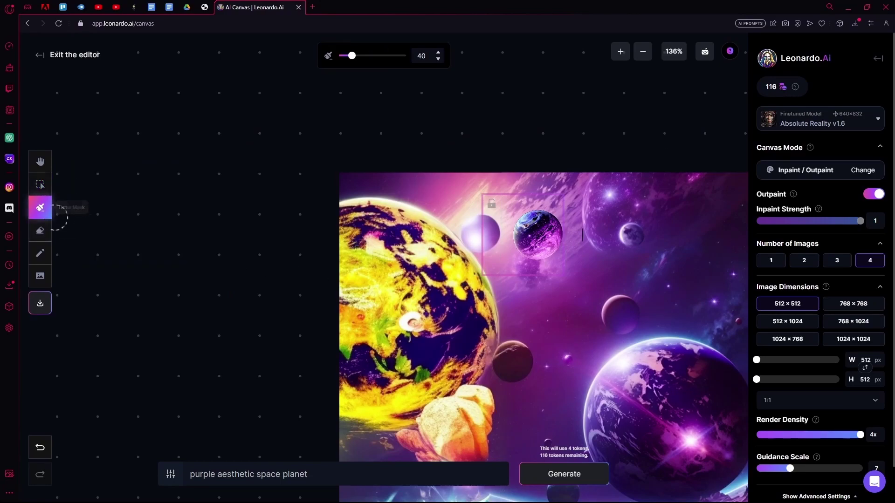
pyautogui.scroll(-3, 606, 243)
pyautogui.scroll(-1, 609, 260)
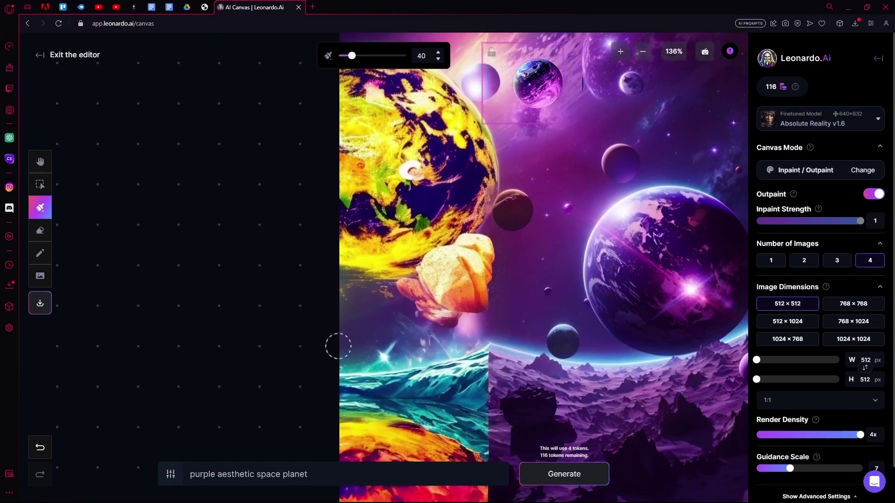
pyautogui.scroll(-8, 496, 302)
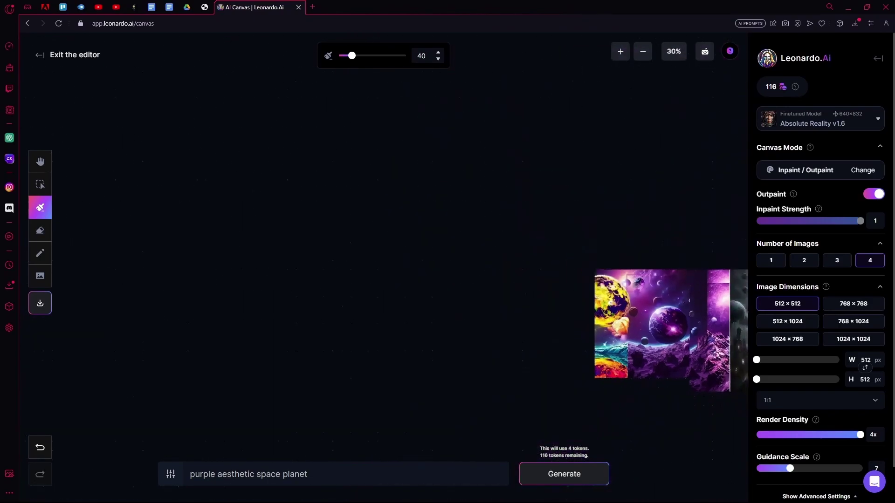
pyautogui.scroll(8, 738, 348)
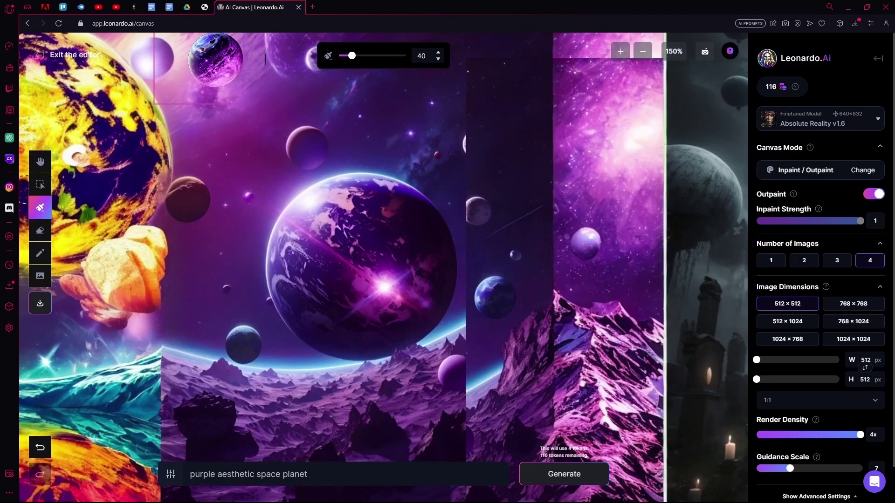
pyautogui.click(40, 185)
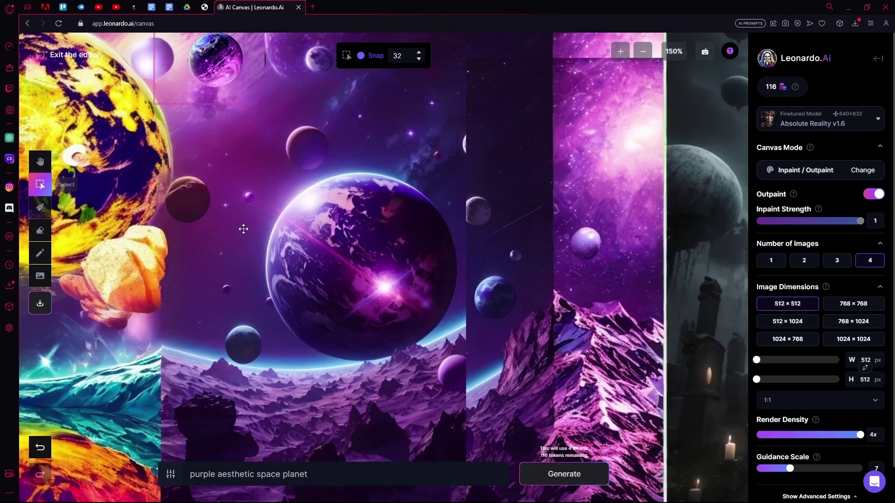
pyautogui.click(222, 257)
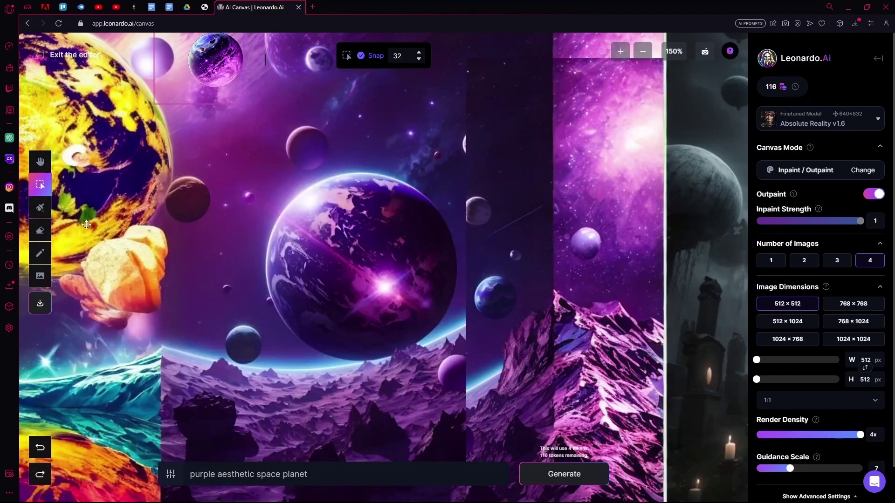
pyautogui.click(41, 161)
pyautogui.moveTo(442, 279)
pyautogui.mouseDown()
pyautogui.moveTo(303, 279)
pyautogui.moveTo(380, 278)
pyautogui.mouseUp()
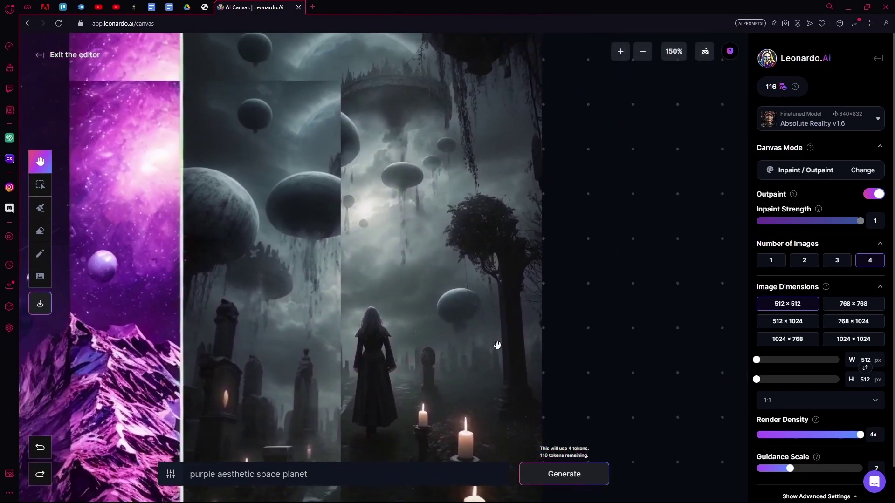
# - Paint an inpaint mask covering the wet path in the graveyard image
pyautogui.click(40, 231)
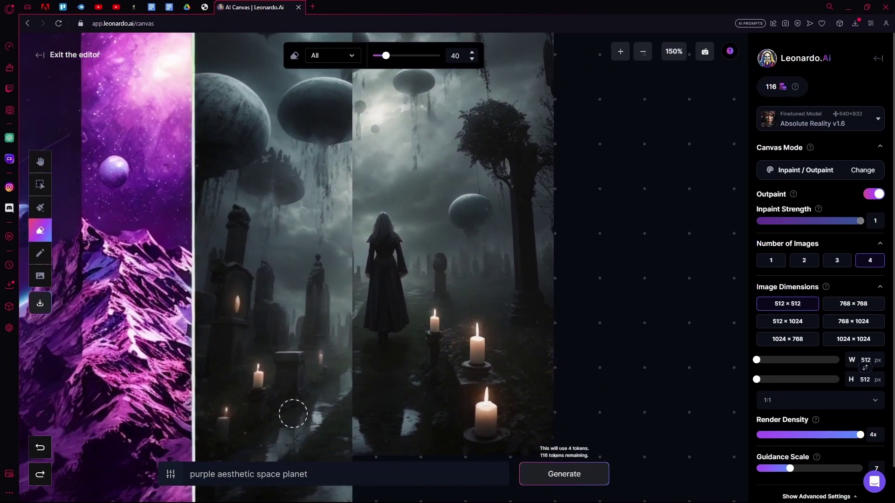
pyautogui.click(40, 208)
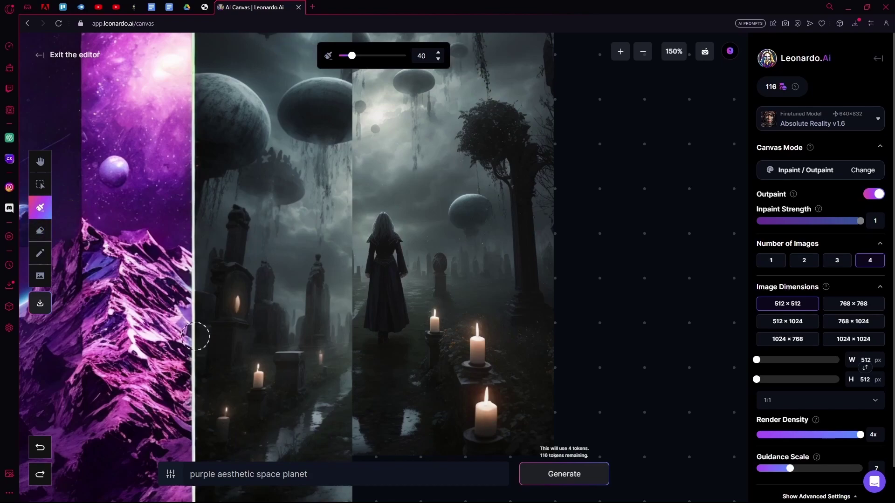
pyautogui.moveTo(275, 431)
pyautogui.mouseDown()
pyautogui.moveTo(294, 393)
pyautogui.moveTo(324, 394)
pyautogui.moveTo(340, 423)
pyautogui.moveTo(337, 448)
pyautogui.moveTo(290, 465)
pyautogui.moveTo(262, 446)
pyautogui.moveTo(272, 408)
pyautogui.mouseUp()
pyautogui.moveTo(336, 442)
pyautogui.mouseDown()
pyautogui.moveTo(273, 440)
pyautogui.moveTo(318, 411)
pyautogui.moveTo(281, 438)
pyautogui.moveTo(301, 453)
pyautogui.moveTo(331, 422)
pyautogui.moveTo(278, 420)
pyautogui.moveTo(150, 475)
pyautogui.mouseUp()
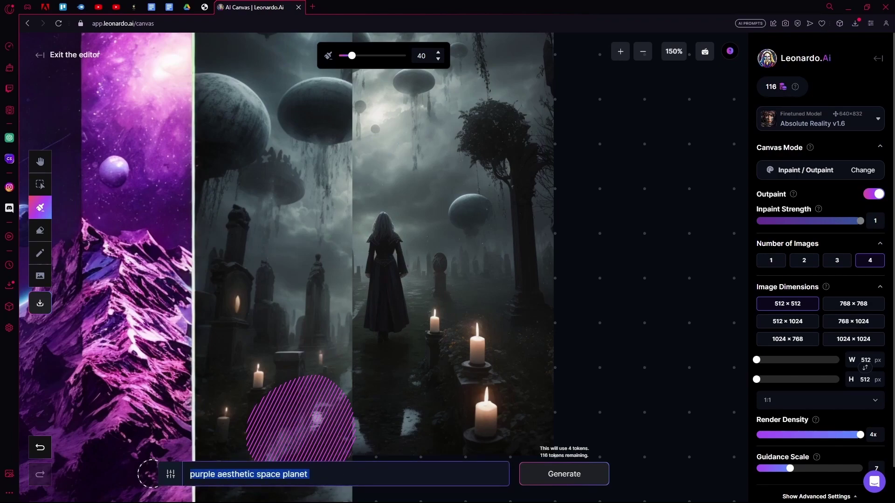
# - Set the prompt to 'purple frog' and discard the misplaced generation results
pyautogui.write('purple f')
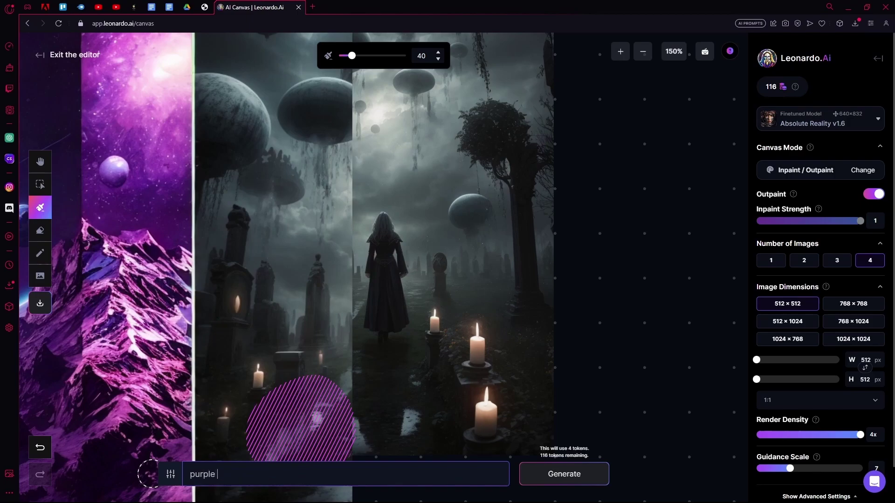
pyautogui.write('rog')
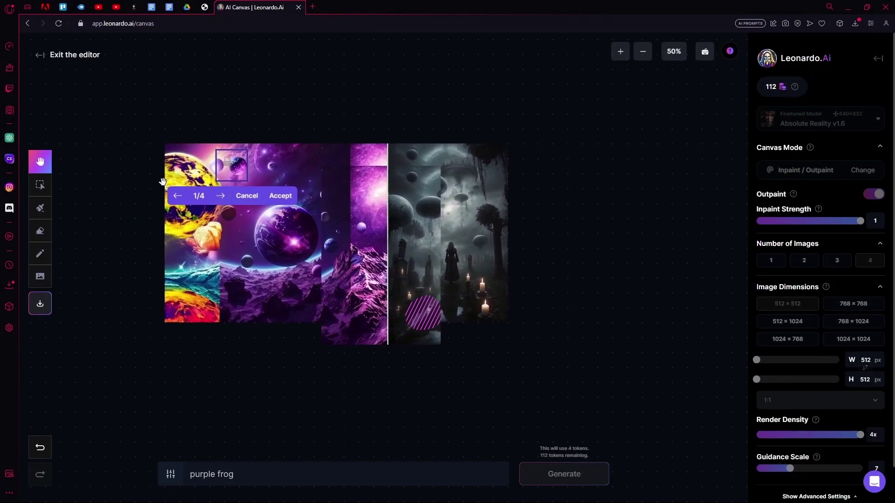
pyautogui.click(43, 187)
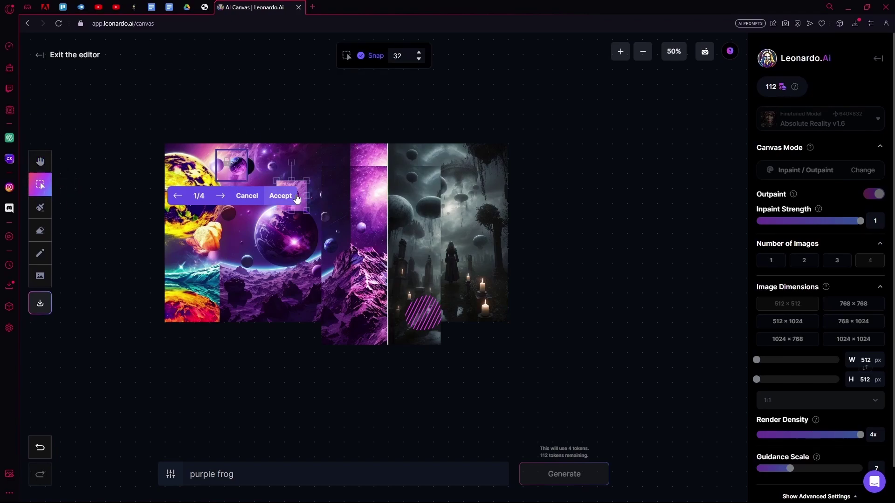
pyautogui.click(238, 173)
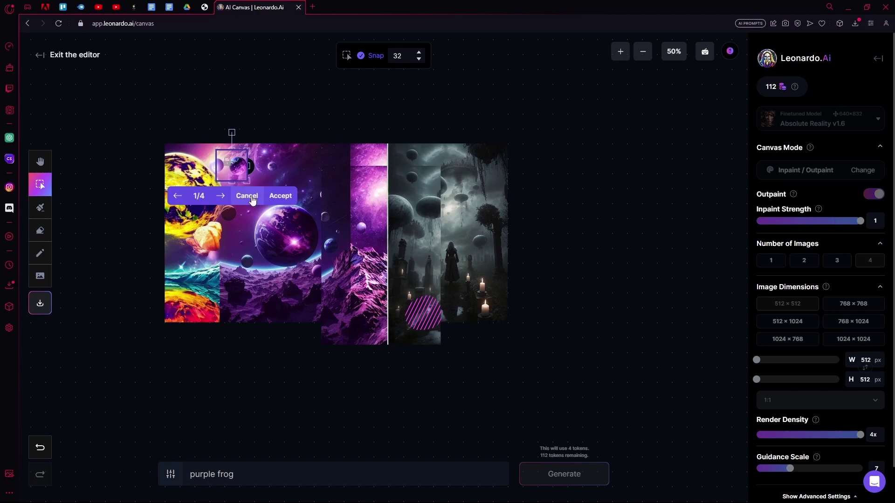
pyautogui.click(227, 169)
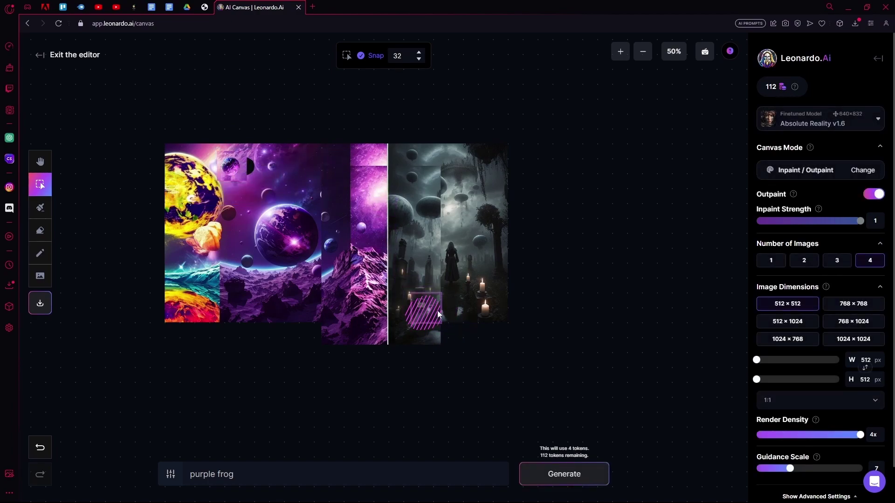
# - Move the generation frame onto the masked path and widen it to 912 px
pyautogui.moveTo(243, 167)
pyautogui.mouseDown()
pyautogui.moveTo(305, 116)
pyautogui.moveTo(251, 170)
pyautogui.mouseUp()
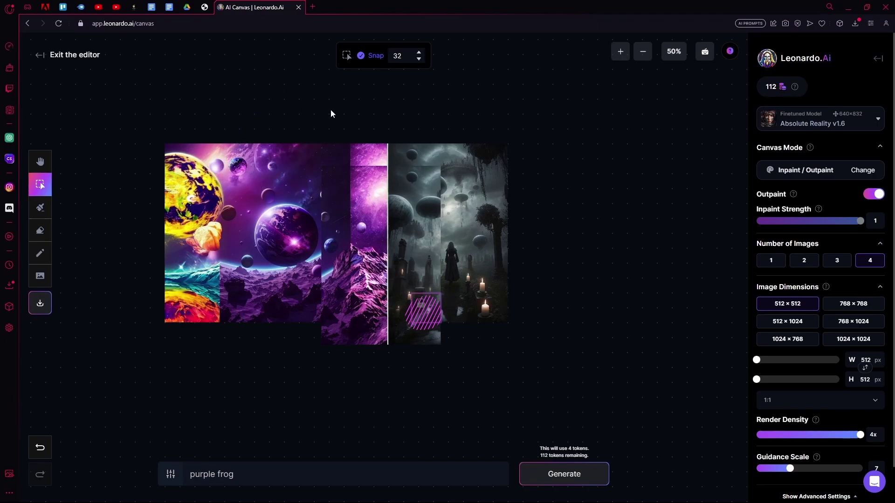
pyautogui.scroll(5, 454, 341)
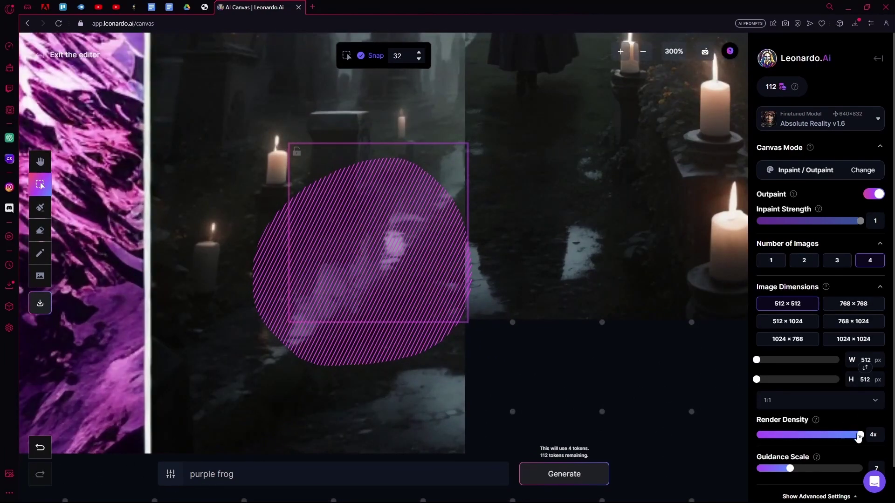
pyautogui.moveTo(763, 363); pyautogui.dragTo(783, 382)
pyautogui.moveTo(491, 272); pyautogui.dragTo(426, 244)
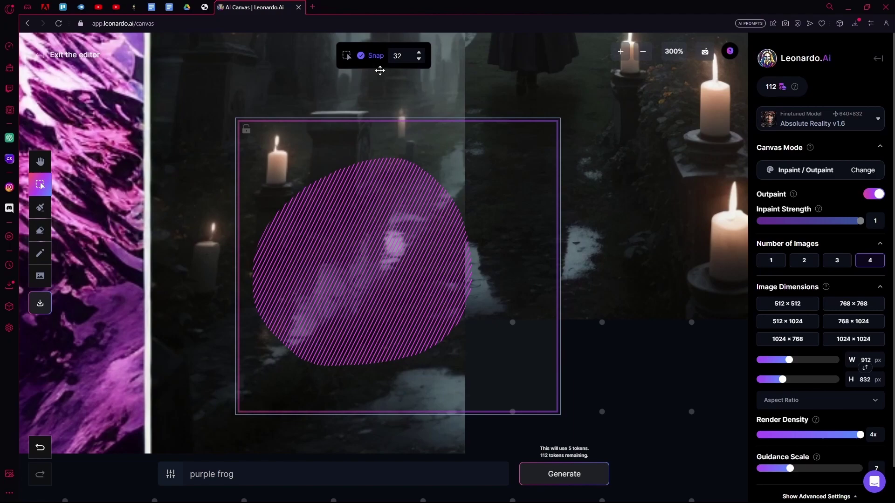
# - Set snap to 8, align the frame around the mask, and generate the purple frog
pyautogui.click(418, 53)
pyautogui.moveTo(468, 190)
pyautogui.mouseDown()
pyautogui.moveTo(451, 192)
pyautogui.moveTo(474, 175)
pyautogui.moveTo(456, 229)
pyautogui.moveTo(479, 172)
pyautogui.moveTo(452, 215)
pyautogui.mouseUp()
pyautogui.click(497, 174)
pyautogui.moveTo(526, 110); pyautogui.dragTo(332, 33)
pyautogui.click(418, 58)
pyautogui.click(418, 59)
pyautogui.click(419, 59)
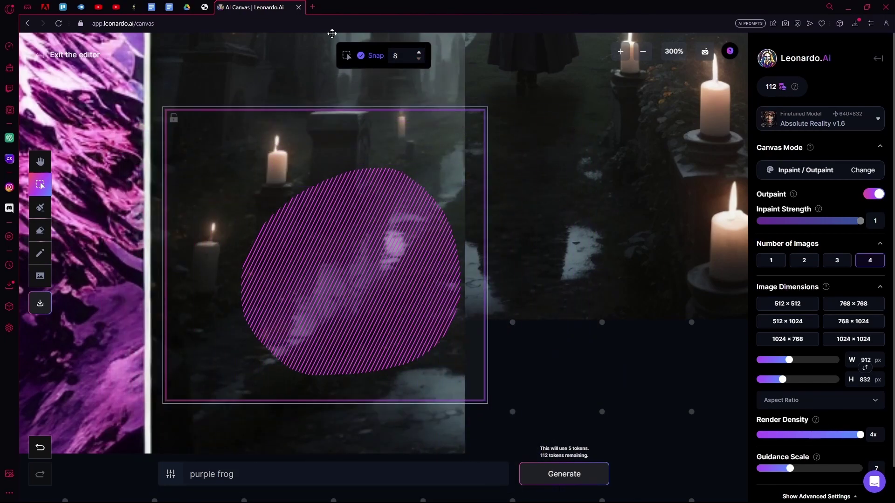
pyautogui.moveTo(467, 123); pyautogui.dragTo(489, 146)
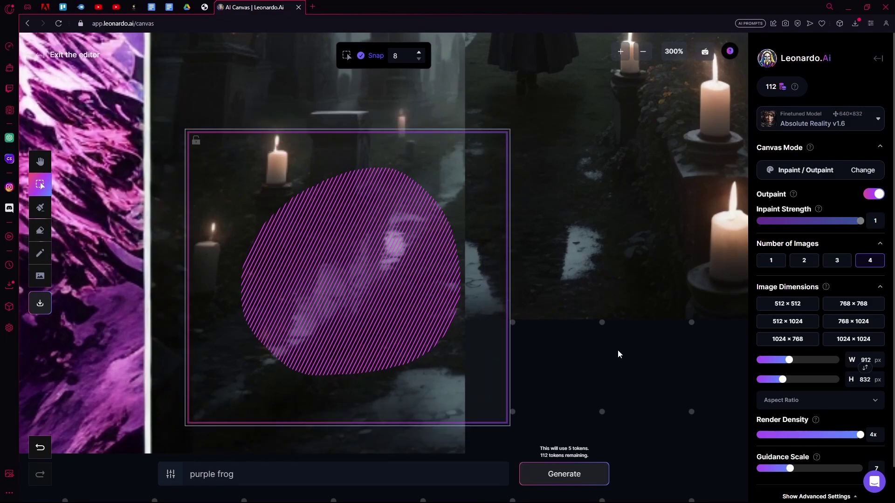
pyautogui.scroll(-3, 575, 378)
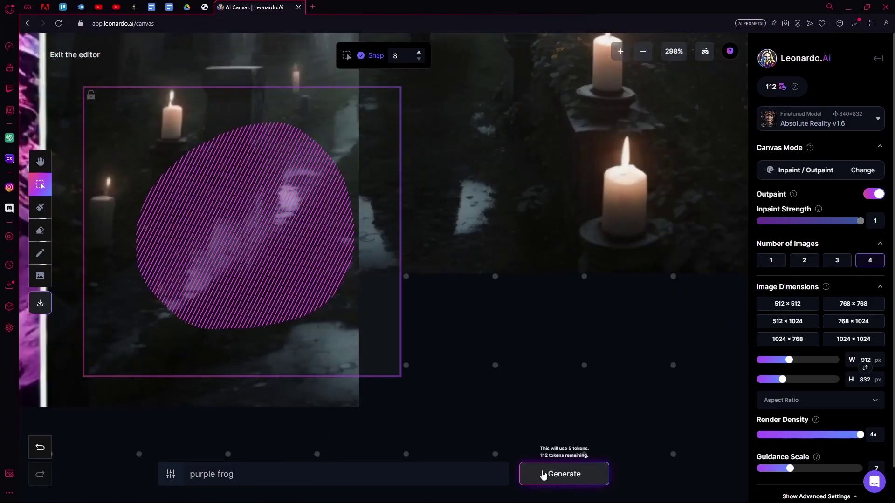
pyautogui.click(543, 475)
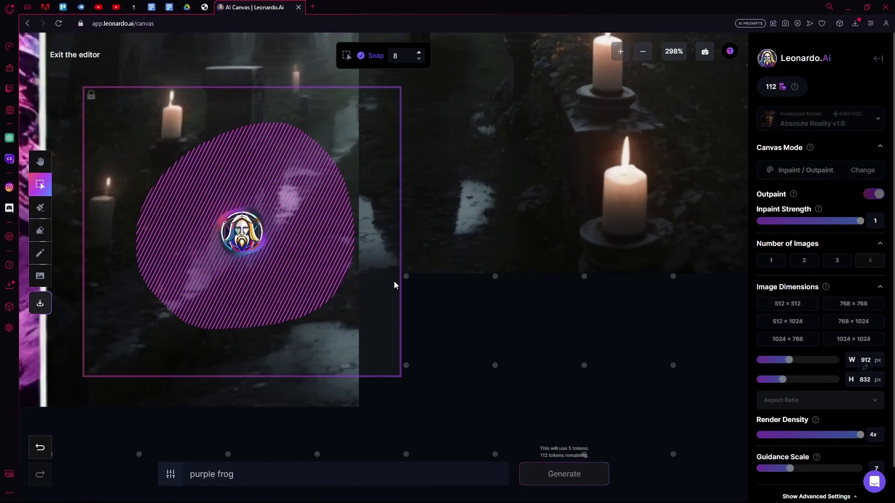
# - Review purple frog results 2/4 through 4/4, then cancel all four
pyautogui.press('h')
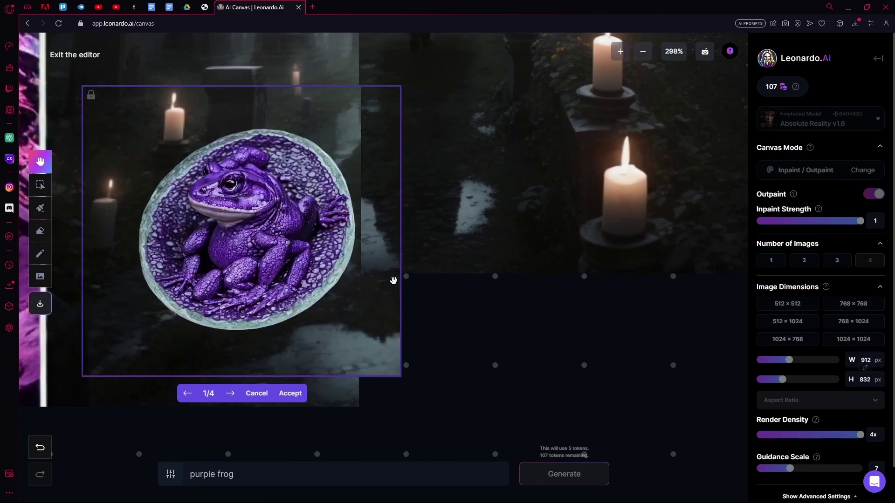
pyautogui.click(230, 394)
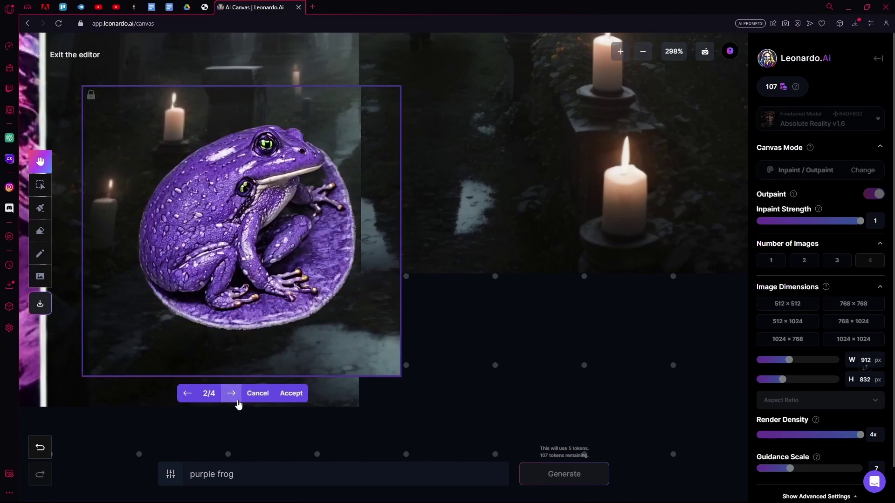
pyautogui.click(233, 397)
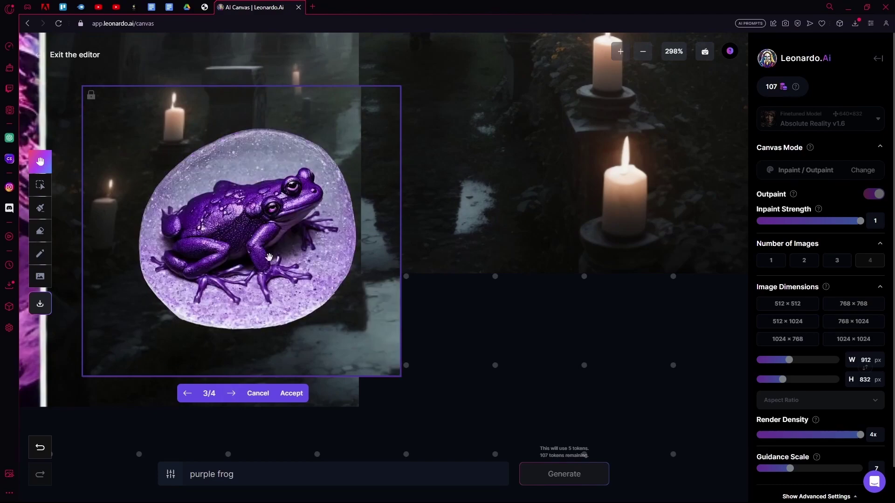
pyautogui.click(231, 394)
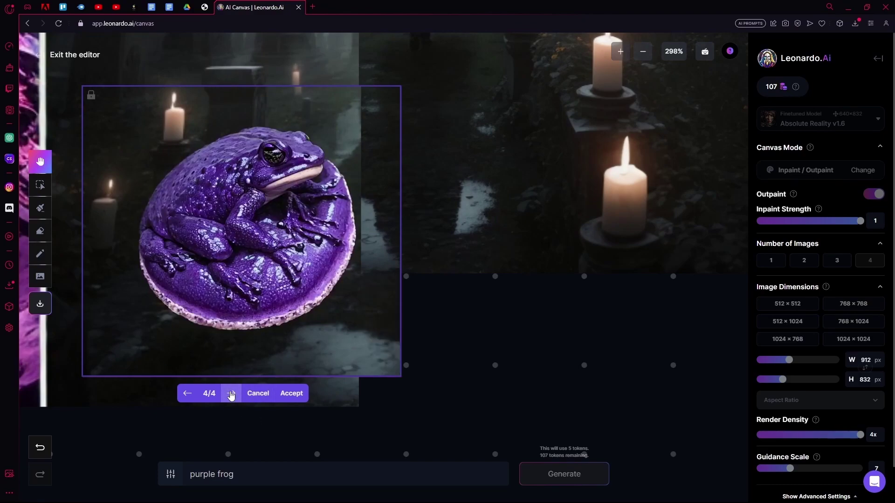
pyautogui.click(257, 393)
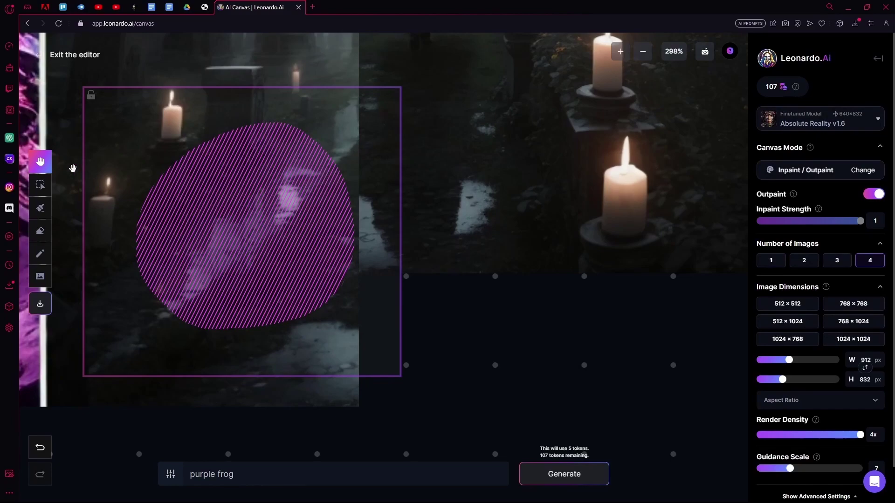
# - Delete the old pink mask from the graveyard image
pyautogui.moveTo(73, 168); pyautogui.dragTo(340, 197)
pyautogui.moveTo(384, 241); pyautogui.dragTo(346, 251)
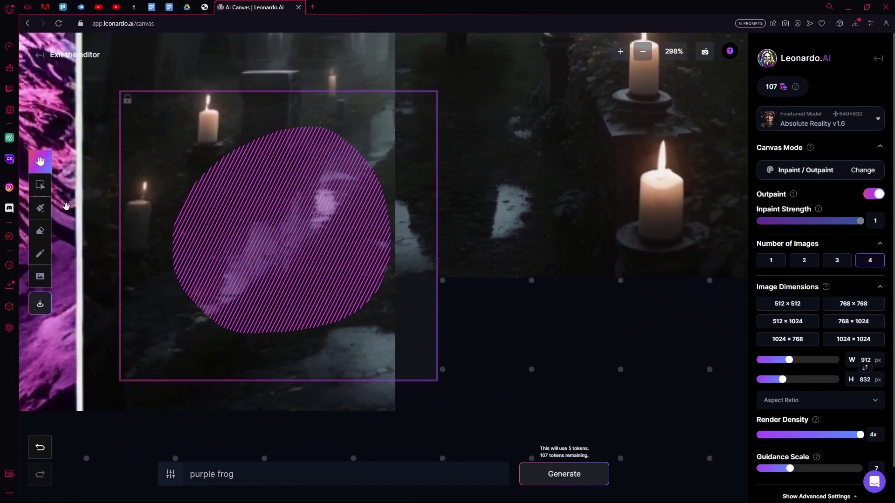
pyautogui.press('v')
pyautogui.moveTo(275, 177); pyautogui.dragTo(404, 218)
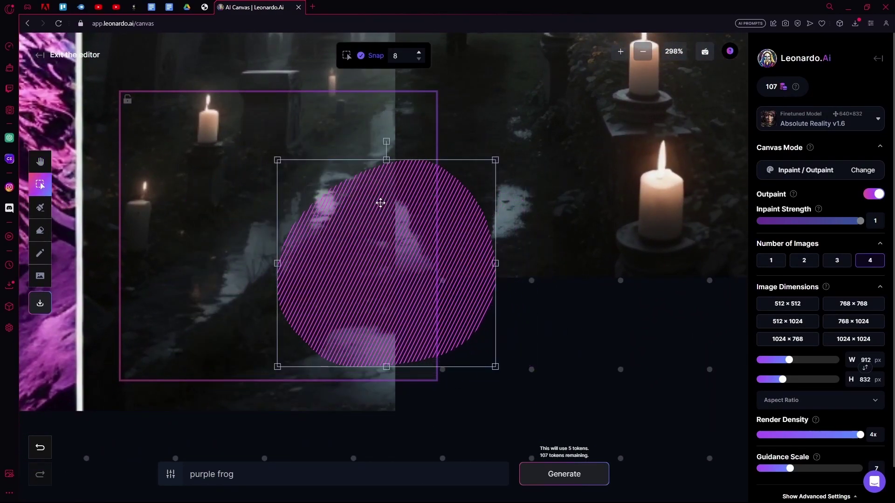
pyautogui.press('Delete')
# - Paint a small mask patch on the path with brush size 13
pyautogui.click(34, 210)
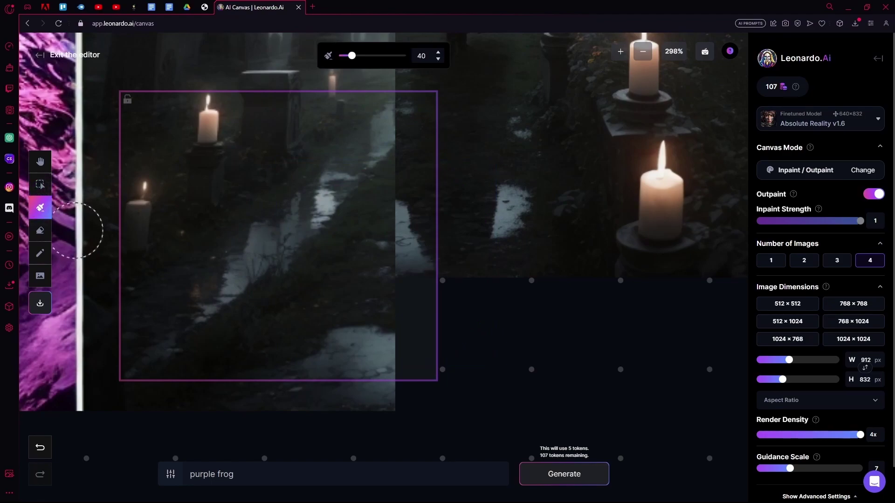
pyautogui.moveTo(351, 57); pyautogui.dragTo(343, 57)
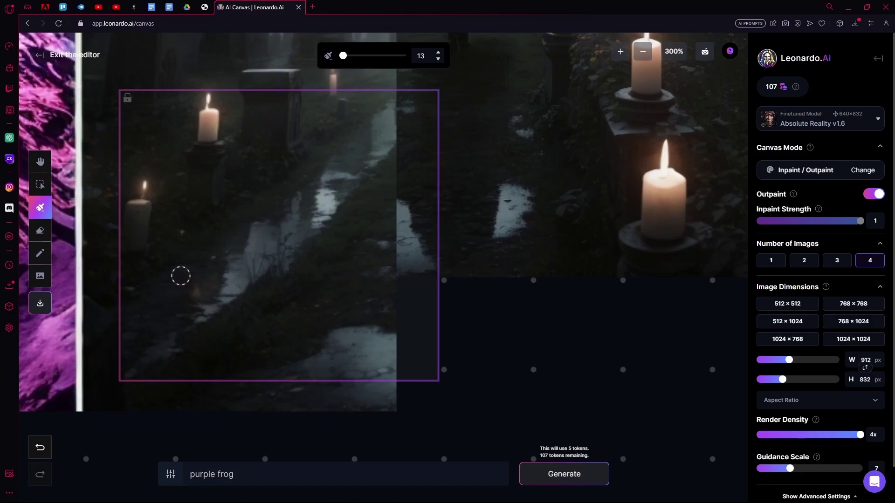
pyautogui.moveTo(320, 197); pyautogui.dragTo(317, 201)
pyautogui.scroll(-1, 282, 239)
# - Centre a 512×512 generation frame on the small mask and generate the frog
pyautogui.click(40, 162)
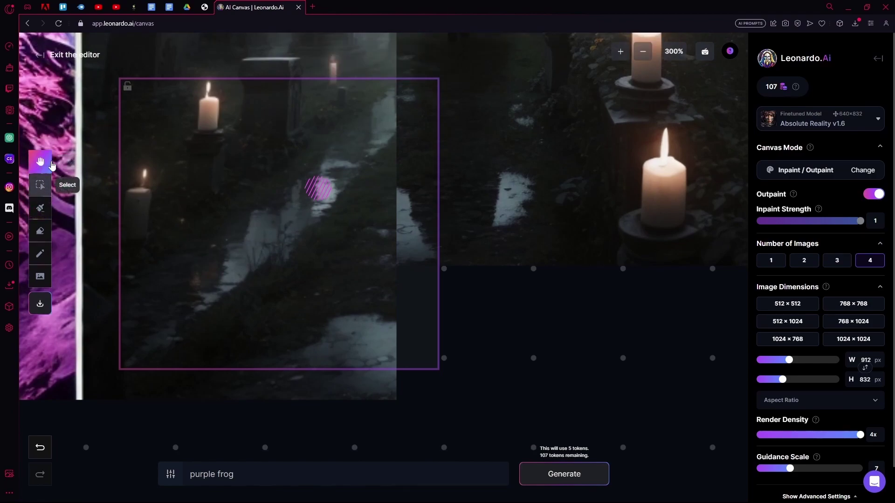
pyautogui.click(40, 185)
pyautogui.moveTo(396, 167); pyautogui.dragTo(416, 164)
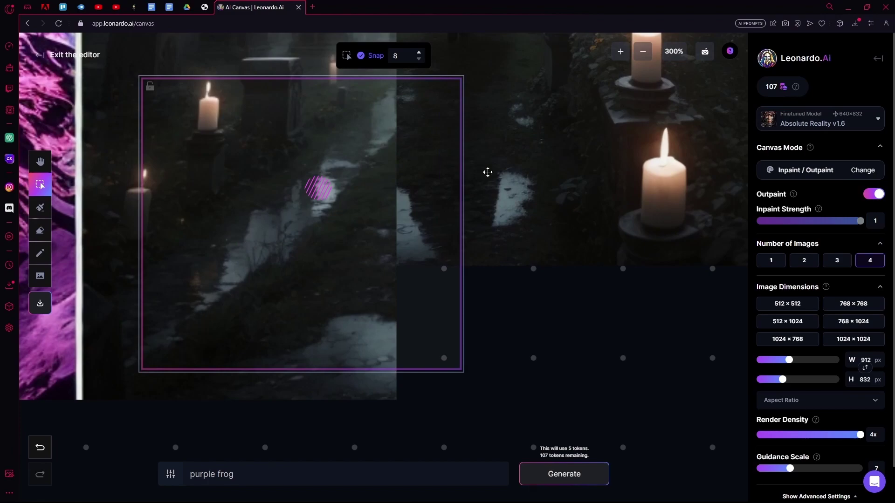
pyautogui.moveTo(788, 360); pyautogui.dragTo(585, 372)
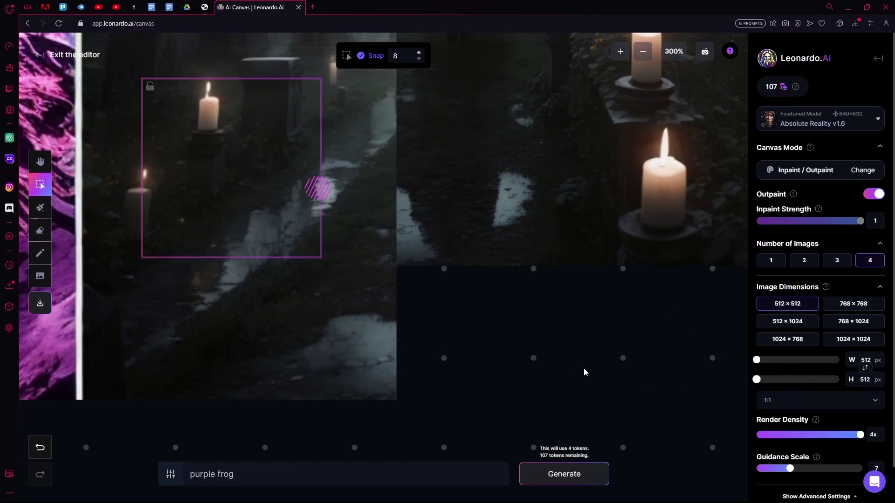
pyautogui.moveTo(304, 184); pyautogui.dragTo(383, 174)
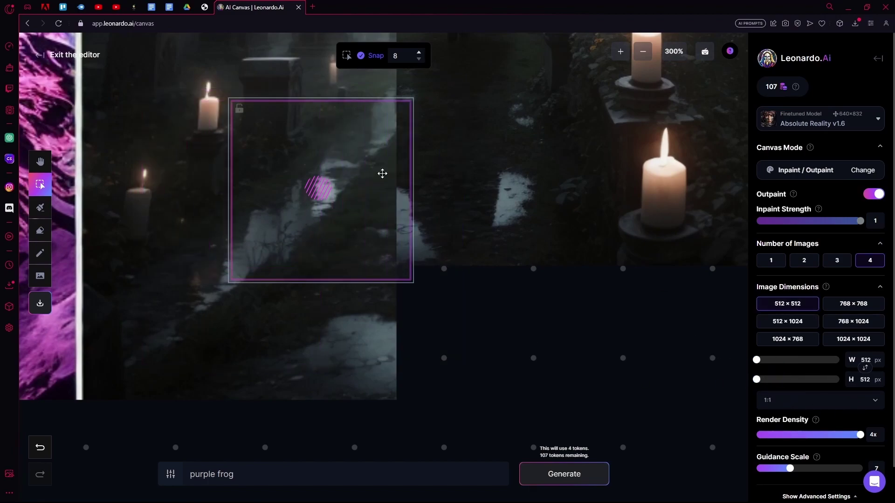
pyautogui.click(555, 479)
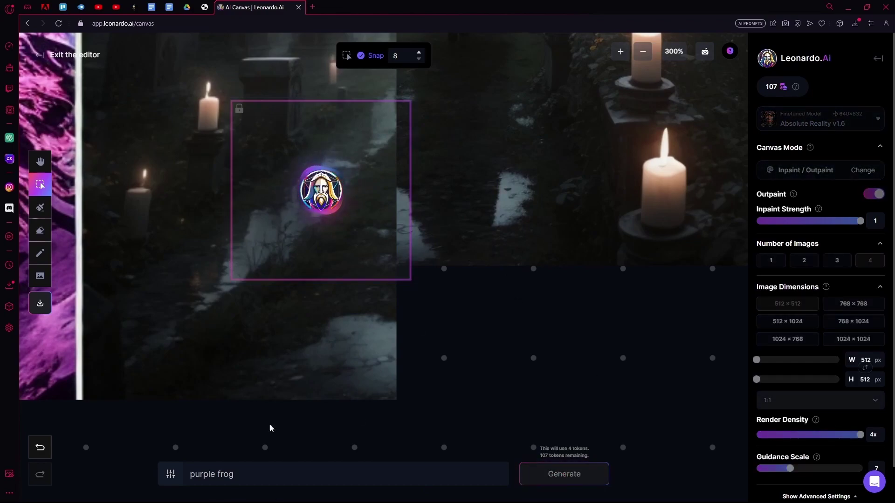
# - Step to frog result 3/4 and accept it
pyautogui.press('h')
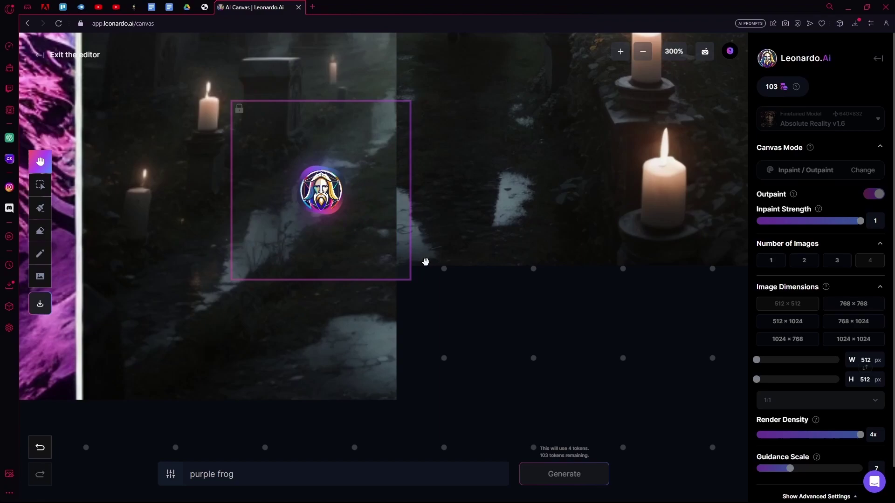
pyautogui.scroll(-2, 488, 300)
pyautogui.scroll(5, 487, 298)
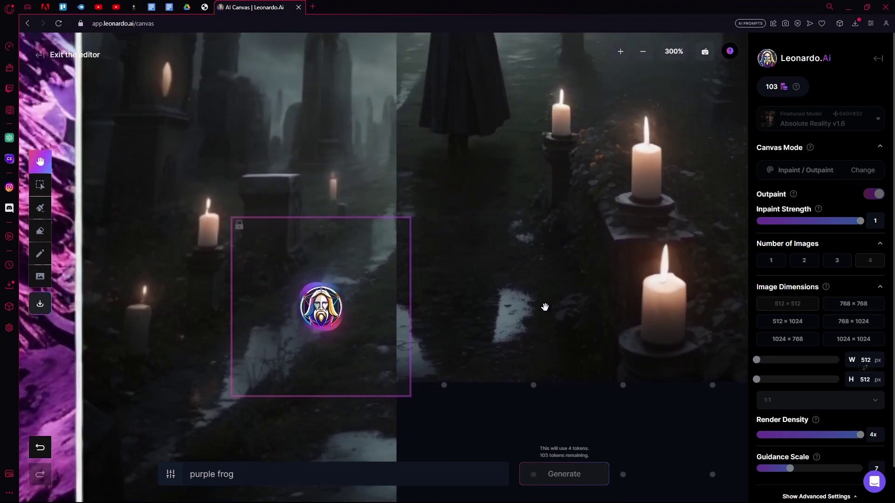
pyautogui.scroll(-1, 525, 274)
pyautogui.scroll(-1, 525, 289)
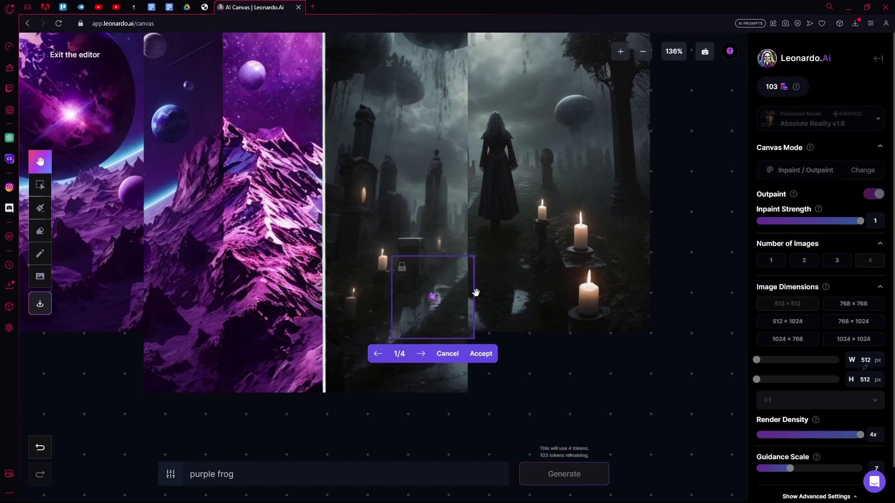
pyautogui.click(421, 355)
pyautogui.click(423, 355)
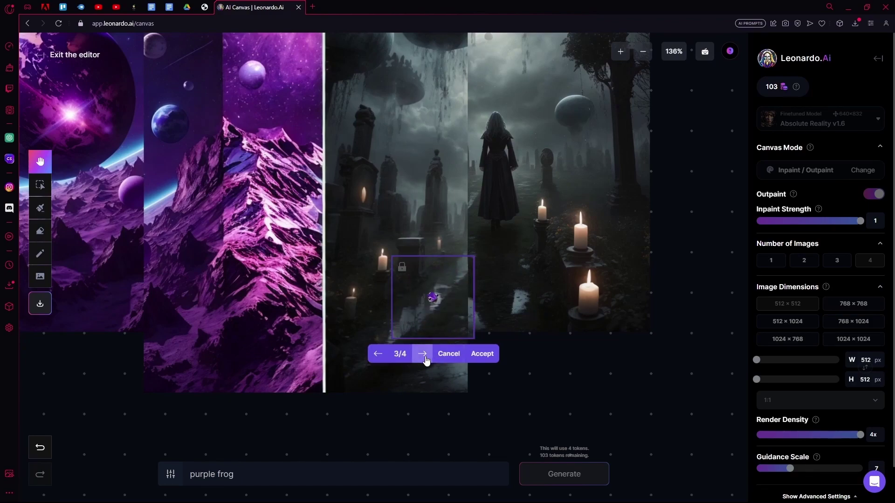
pyautogui.click(481, 354)
pyautogui.moveTo(469, 294); pyautogui.dragTo(617, 233)
pyautogui.scroll(-1, 452, 224)
pyautogui.scroll(-3, 452, 224)
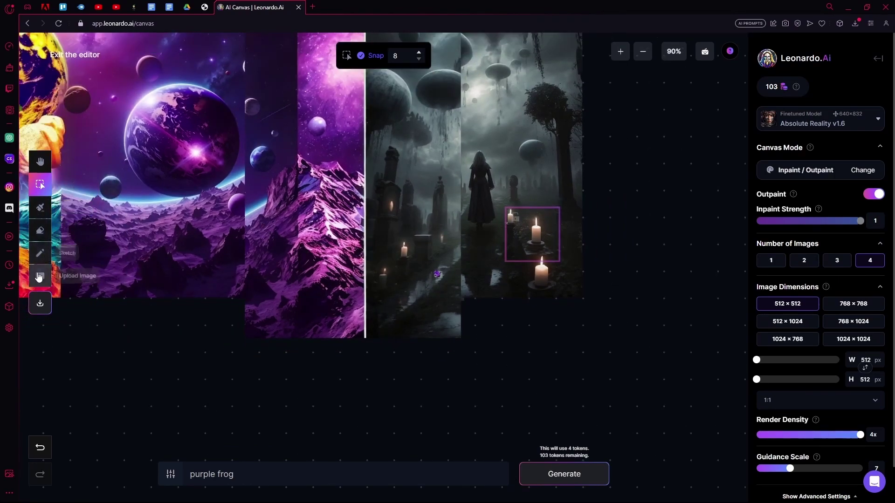
# - Sketch a white loop over the cloaked figure, then try and undo a red size-200 stroke
pyautogui.click(41, 254)
pyautogui.scroll(2, 410, 204)
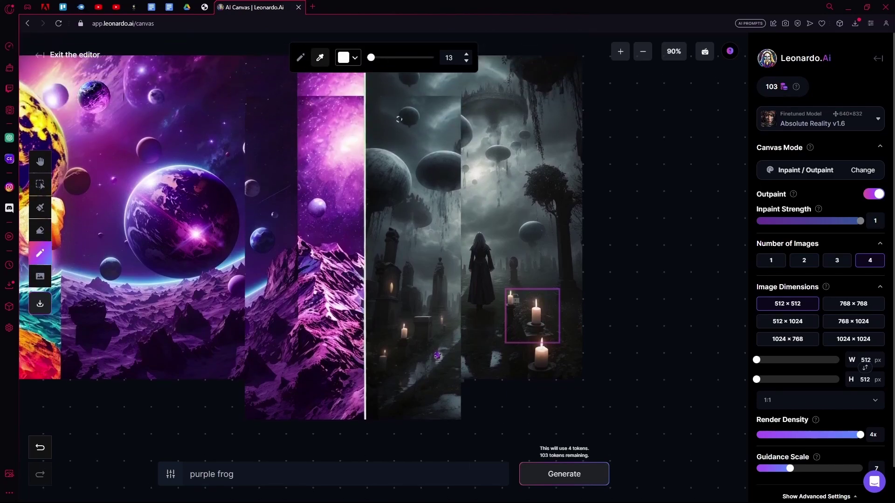
pyautogui.moveTo(491, 255)
pyautogui.mouseDown()
pyautogui.moveTo(533, 235)
pyautogui.moveTo(486, 257)
pyautogui.moveTo(509, 236)
pyautogui.mouseUp()
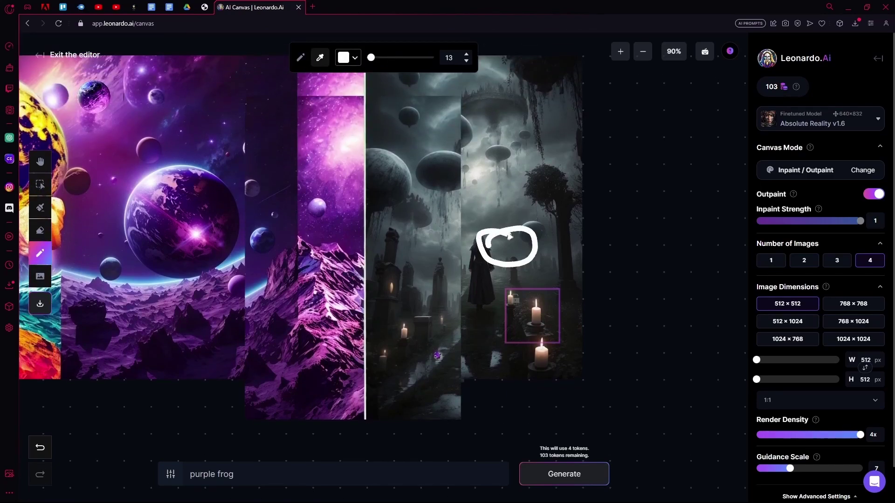
pyautogui.click(355, 57)
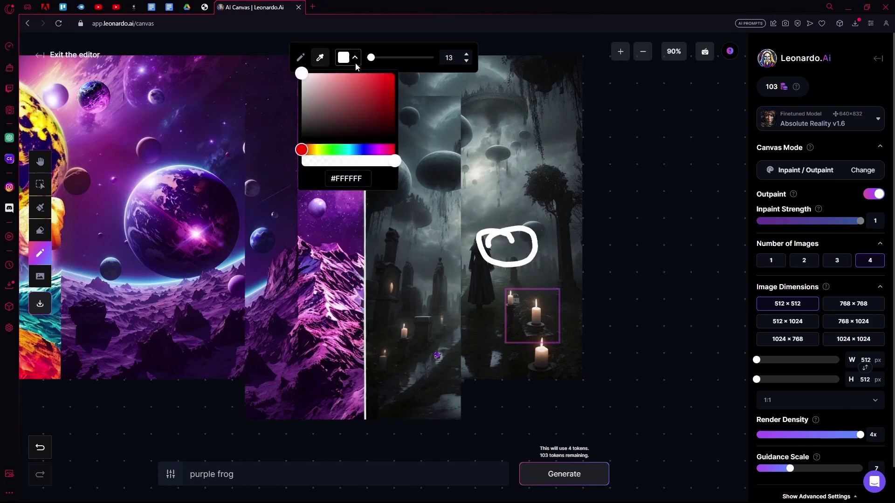
pyautogui.moveTo(371, 57); pyautogui.dragTo(434, 57)
pyautogui.moveTo(470, 98)
pyautogui.mouseDown()
pyautogui.moveTo(343, 110)
pyautogui.moveTo(499, 136)
pyautogui.moveTo(563, 193)
pyautogui.moveTo(516, 180)
pyautogui.moveTo(425, 110)
pyautogui.moveTo(685, 226)
pyautogui.moveTo(126, 320)
pyautogui.moveTo(410, 261)
pyautogui.moveTo(253, 270)
pyautogui.mouseUp()
pyautogui.moveTo(392, 305)
pyautogui.mouseDown()
pyautogui.moveTo(712, 189)
pyautogui.moveTo(252, 299)
pyautogui.moveTo(422, 126)
pyautogui.mouseUp()
pyautogui.hotkey('ctrl', 'z')
# - Sample pink from the mountain image as the sketch colour and set size 1
pyautogui.click(319, 57)
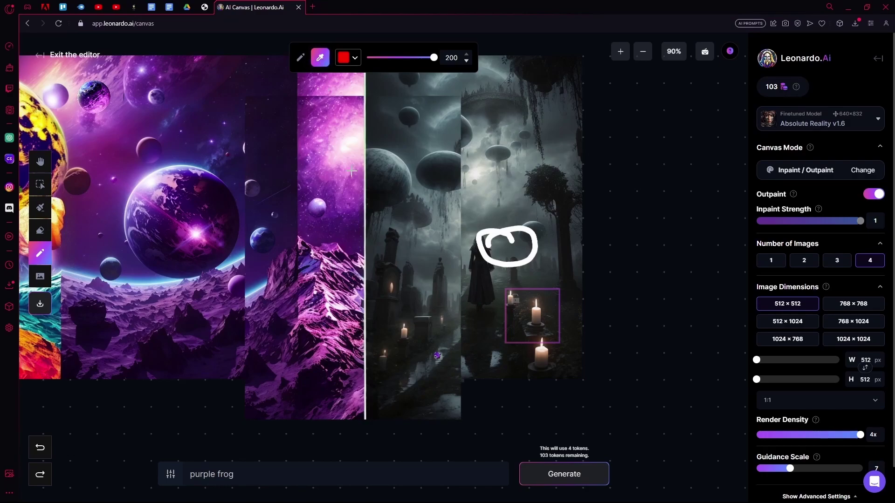
pyautogui.scroll(10, 354, 326)
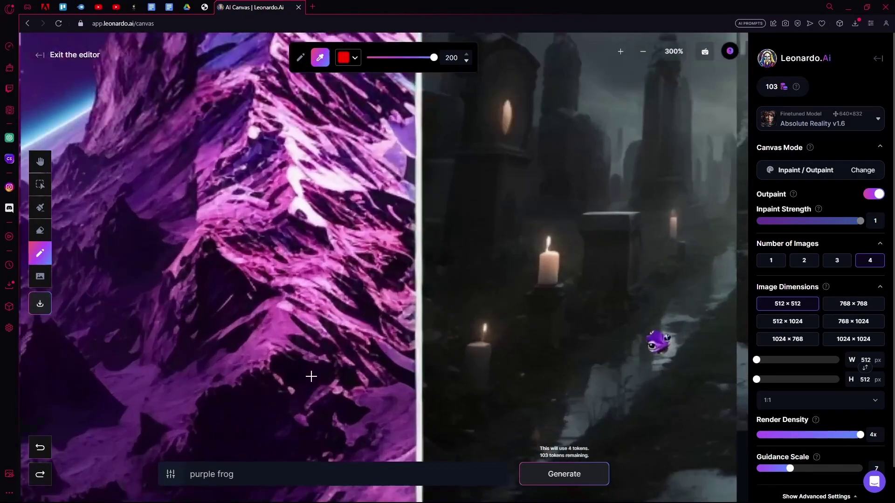
pyautogui.click(232, 258)
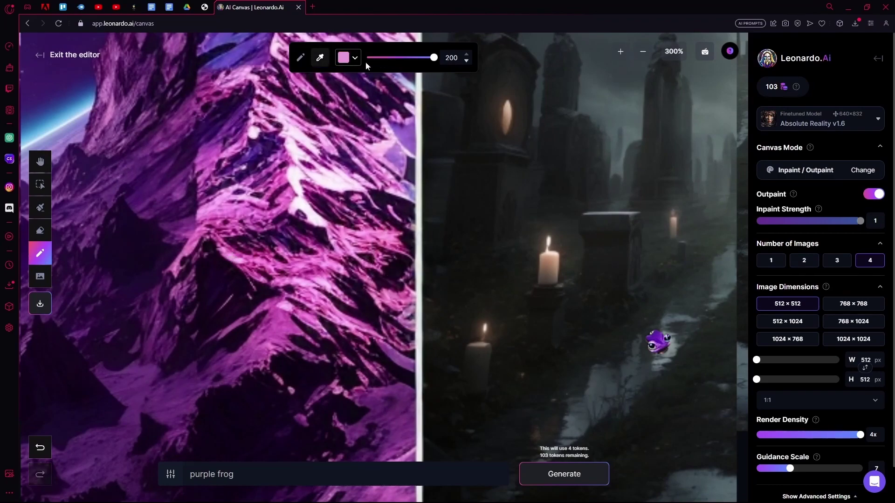
pyautogui.moveTo(392, 58); pyautogui.dragTo(367, 57)
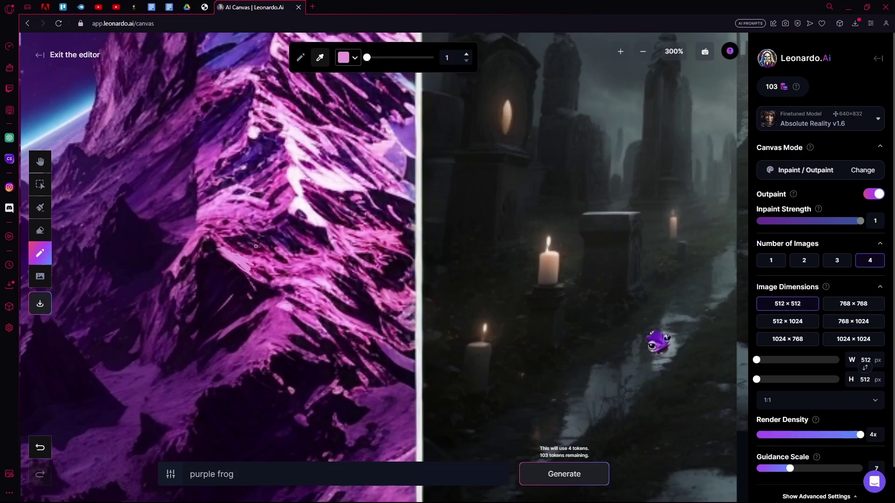
pyautogui.scroll(-1, 197, 279)
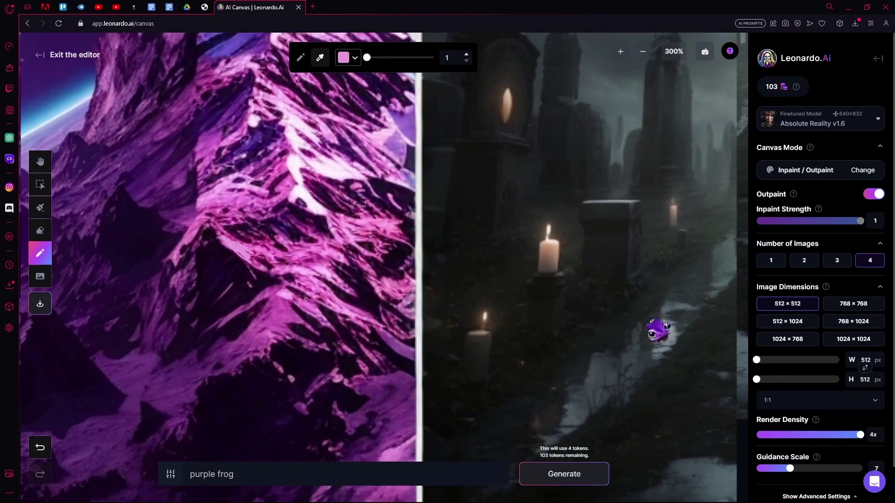
pyautogui.scroll(-8, 442, 272)
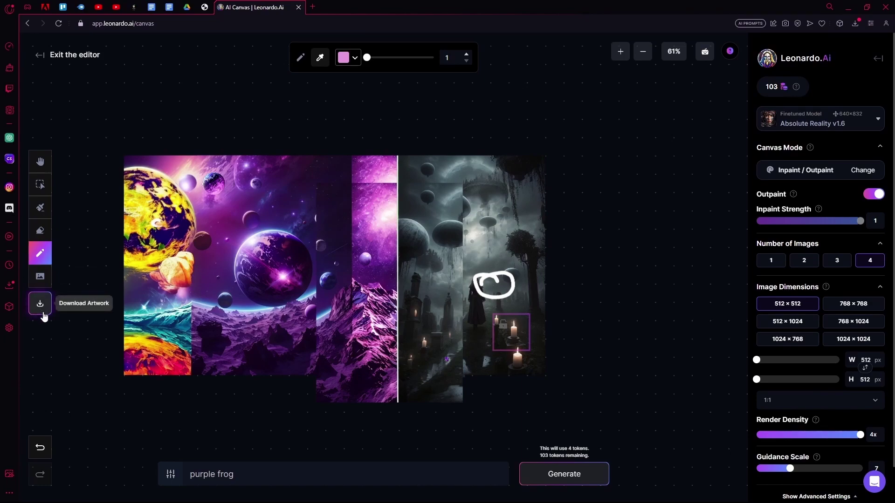
# - Download the whole canvas composition as artwork (1).png
pyautogui.click(40, 305)
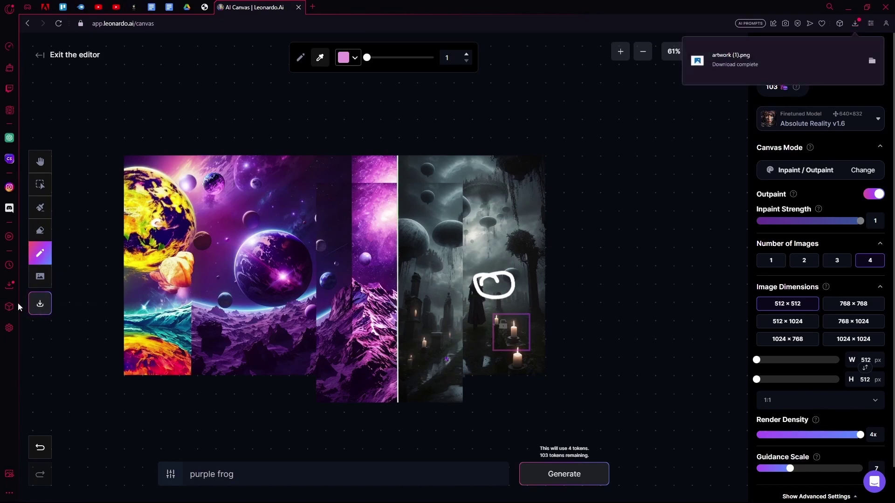